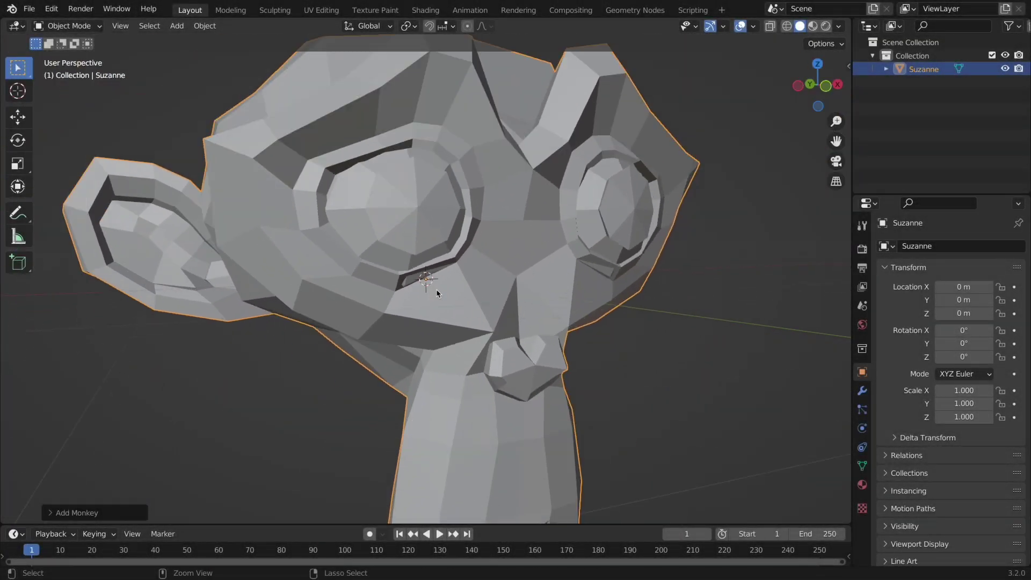
middle_click_drag(437, 294, 645, 44, "ctrl")
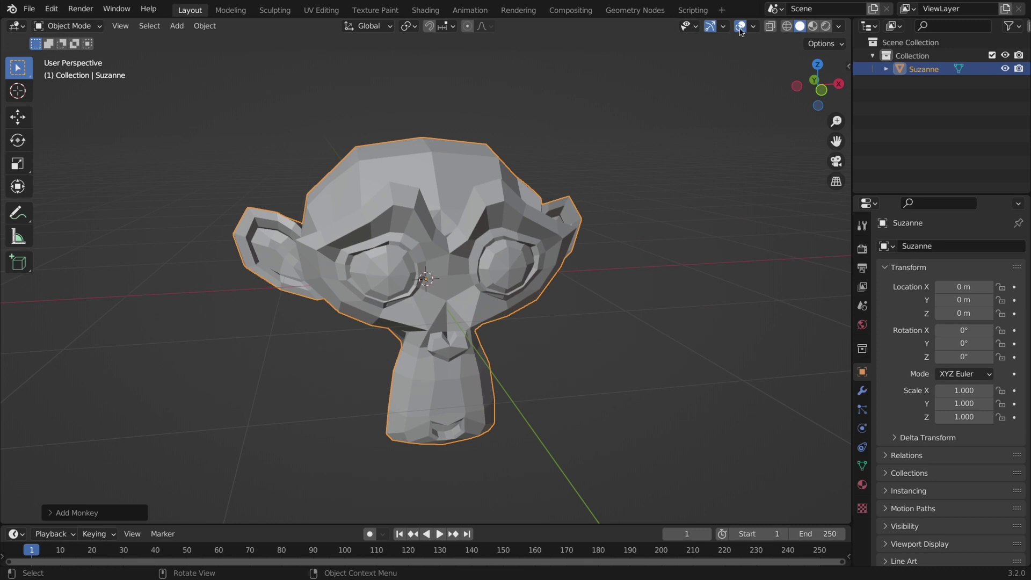
left_click(740, 31)
middle_click_drag(614, 203, 613, 206)
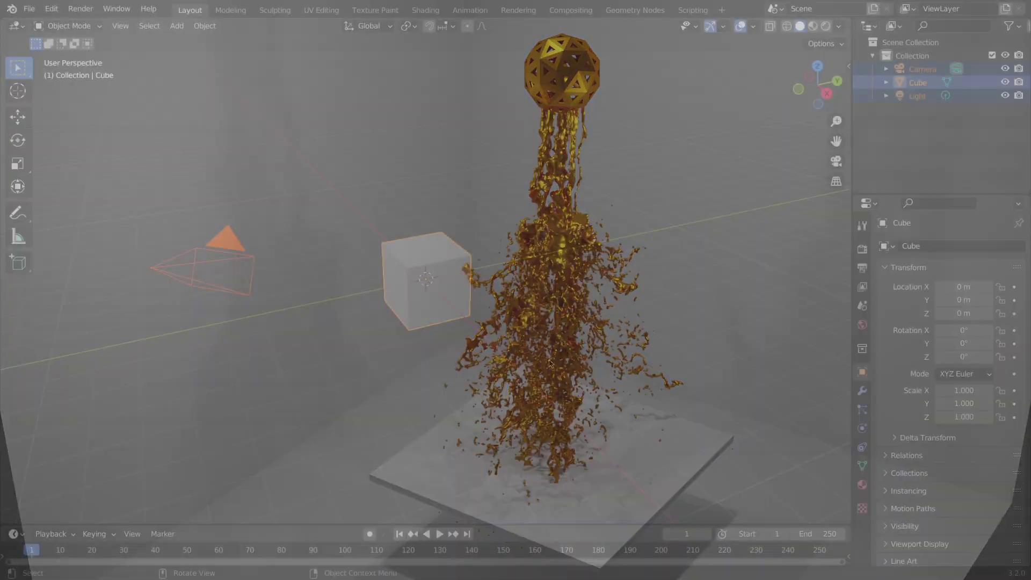
Step: Delete the default camera, cube and light, and add a monkey mesh at the origin
key("x")
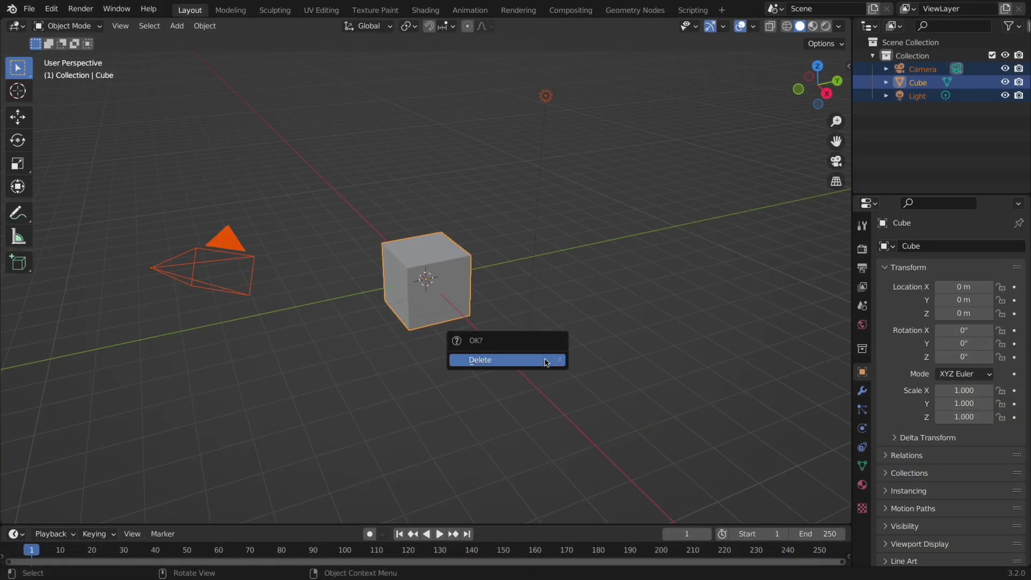
left_click(500, 358)
key("shift+a")
mouse_move(497, 302)
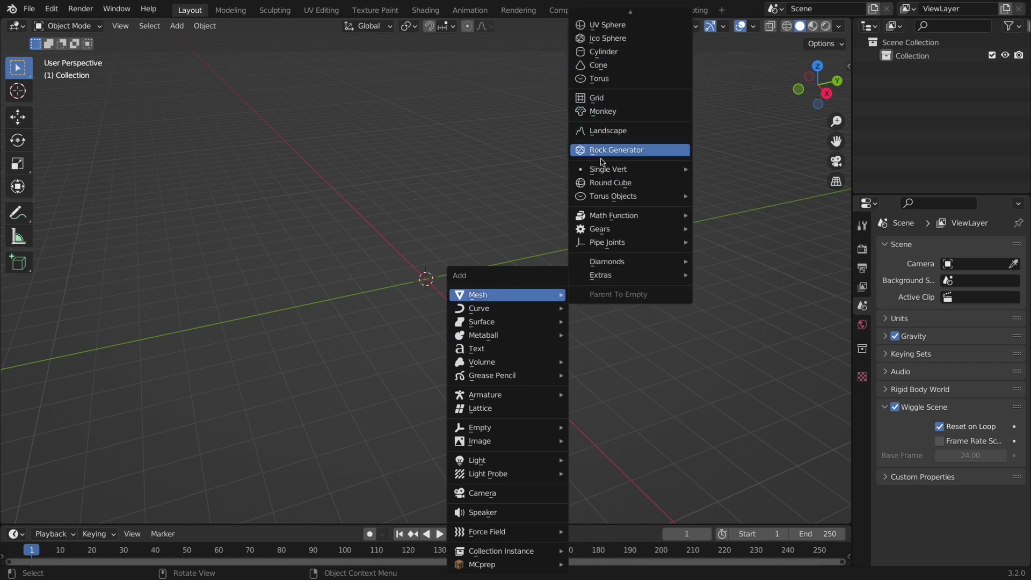
left_click(590, 118)
Step: Add a cube around the monkey, scale it up to about 5.49, and display the scene in wireframe
middle_click_drag(484, 241, 564, 243)
scroll(485, 243, "up", 3)
left_click(495, 293)
key("shift+a")
mouse_move(496, 295)
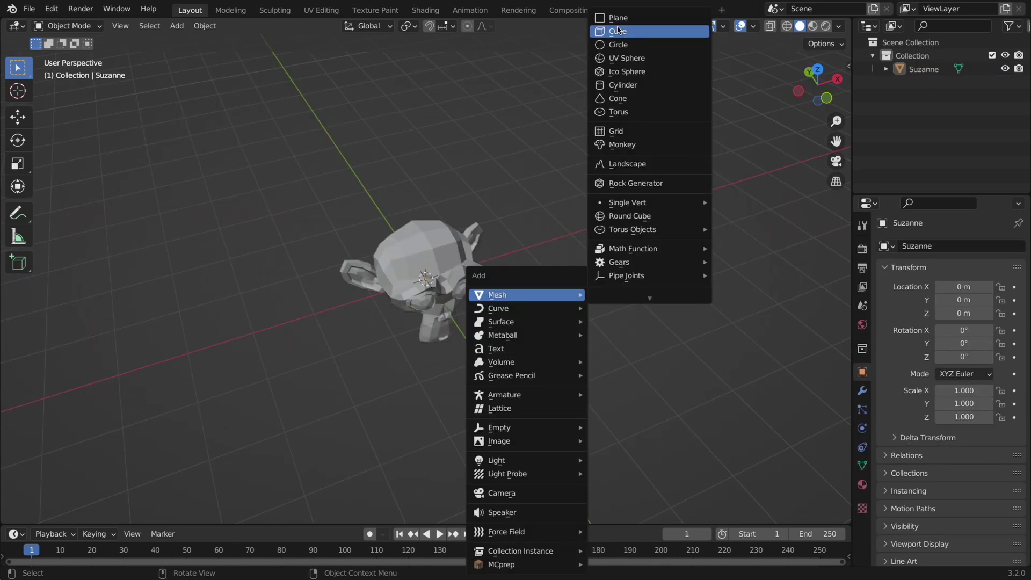
left_click(615, 30)
middle_click_drag(491, 250, 507, 242)
key("s")
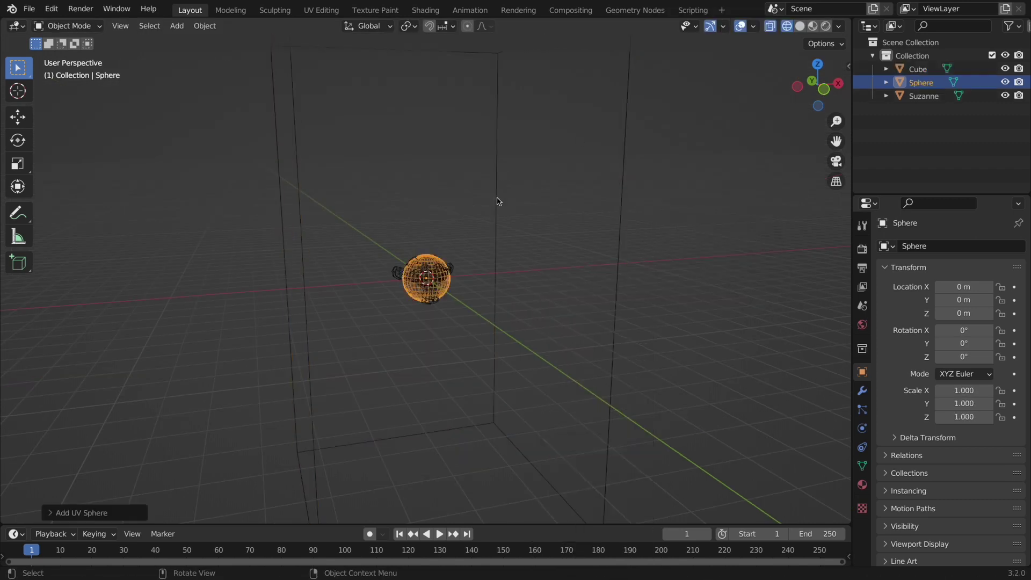
key("s")
left_click(460, 270)
key("shift+z")
Step: Place a UV sphere scaled to about 0.25 above the monkey, at a Z height of about 6.27 m
key("g")
key("z")
left_click(453, 148)
key("s")
left_click(461, 227)
key("g")
key("z")
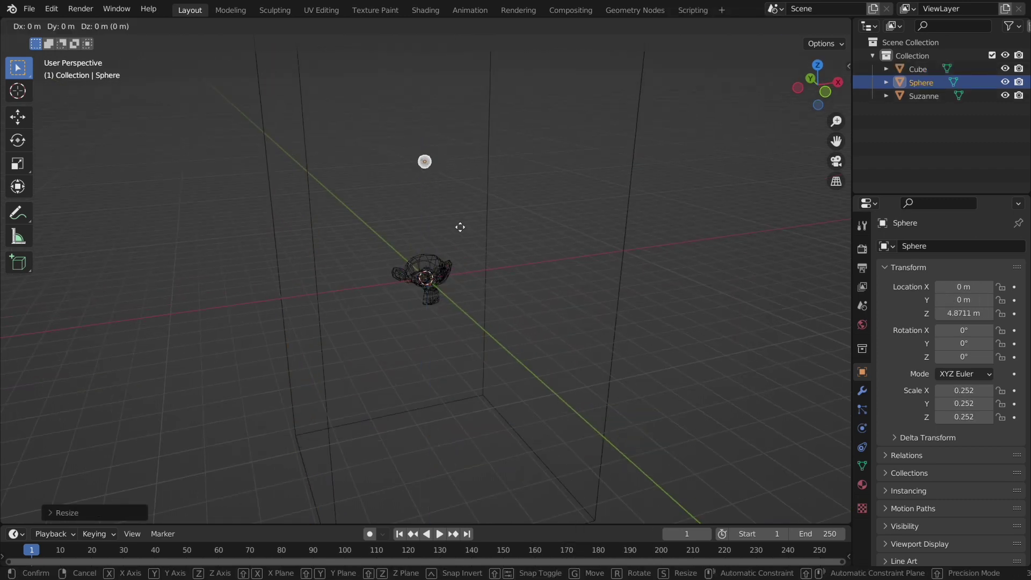
left_click(454, 193)
left_click(633, 246)
Step: Add a second cube and, in Edit Mode, flatten it vertically and widen it horizontally into a thin slab inside the large cube
middle_click_drag(640, 248, 642, 233)
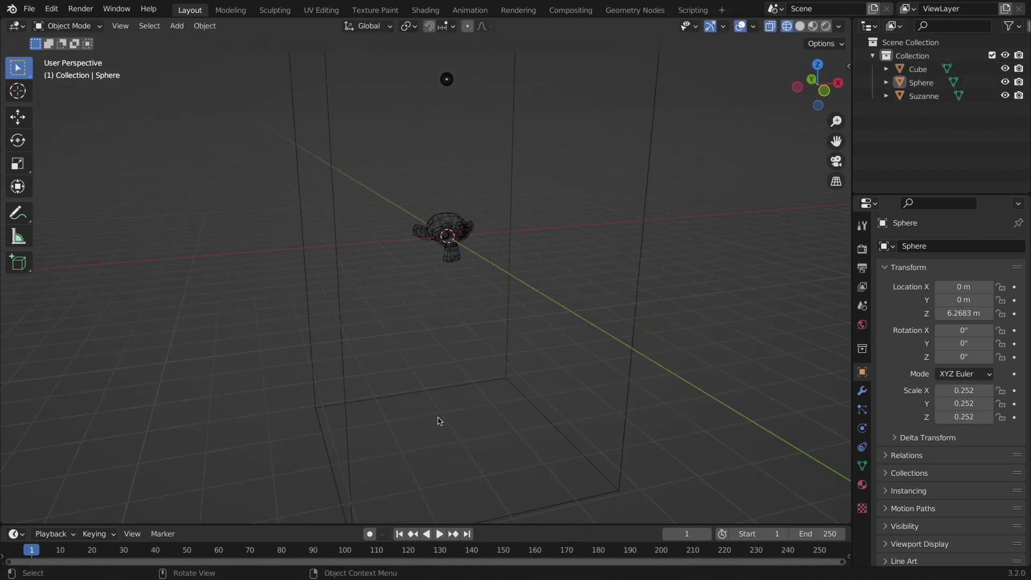
key("shift+a")
mouse_move(387, 295)
left_click(483, 308)
key("Tab")
key("s")
key("z")
left_click(456, 235)
Step: Move the slab's geometry straight down along Z to the floor of the large cube, and return to Object Mode
key("s")
key("shift+z")
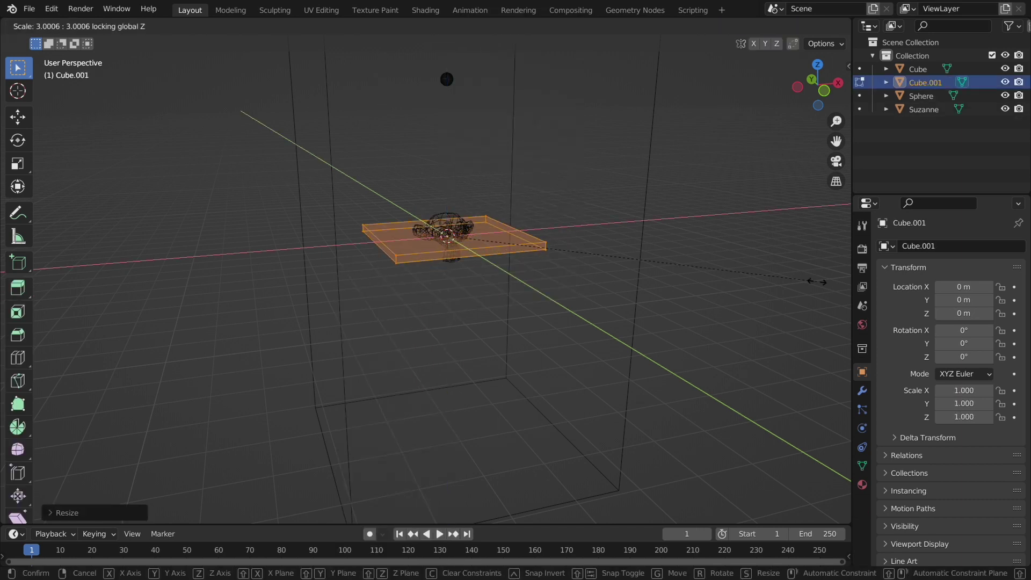
left_click(242, 293)
middle_click_drag(419, 317, 373, 288)
key("g")
key("z")
left_click(411, 483)
middle_click_drag(411, 483, 412, 438)
key("s")
key("z")
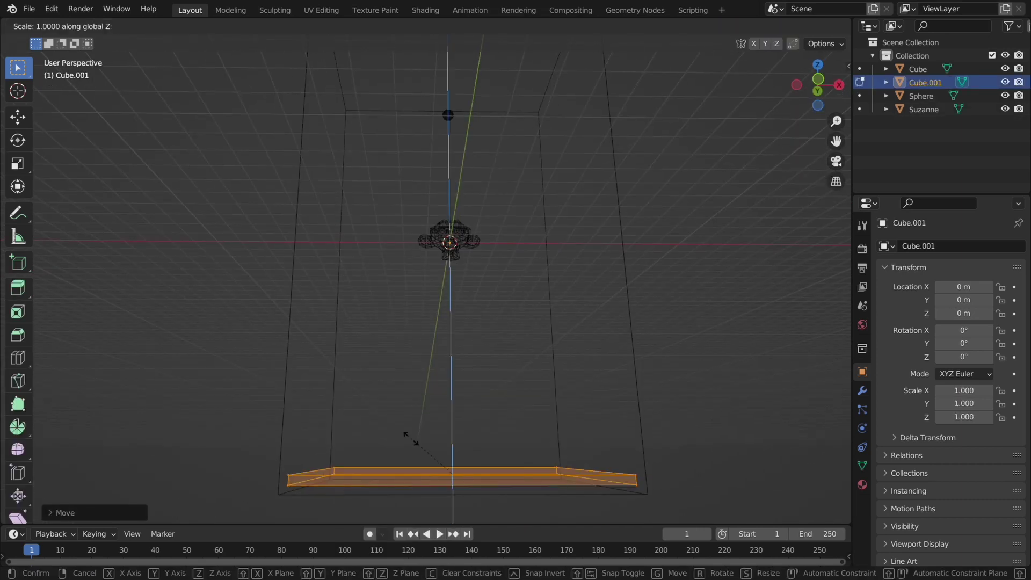
key("Escape")
key("g")
key("z")
left_click(444, 455)
key("Tab")
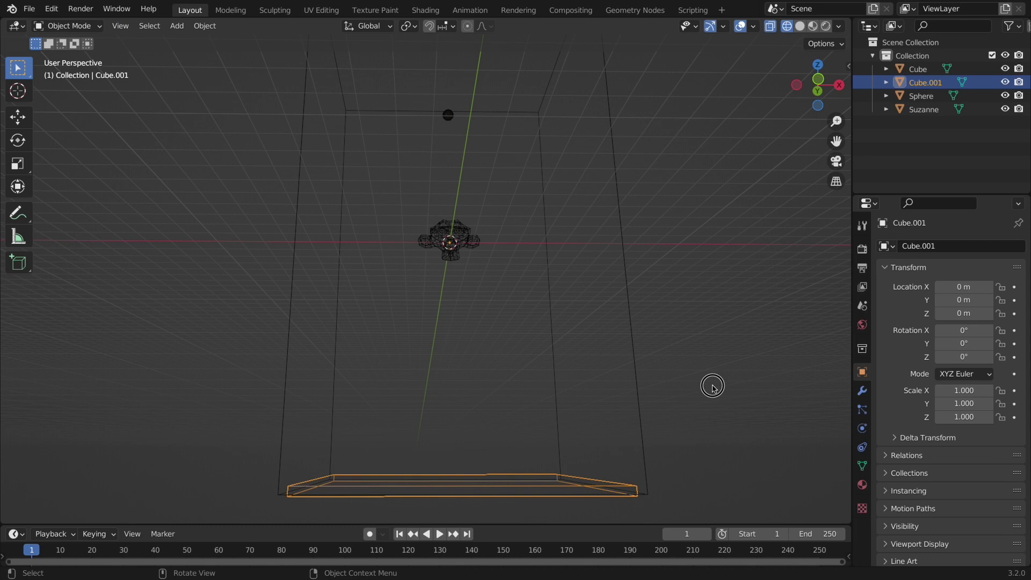
Step: Add Fluid physics to the large cube, with type Domain and domain type Liquid
left_click(711, 387)
middle_click_drag(712, 385, 713, 391)
left_click(558, 376)
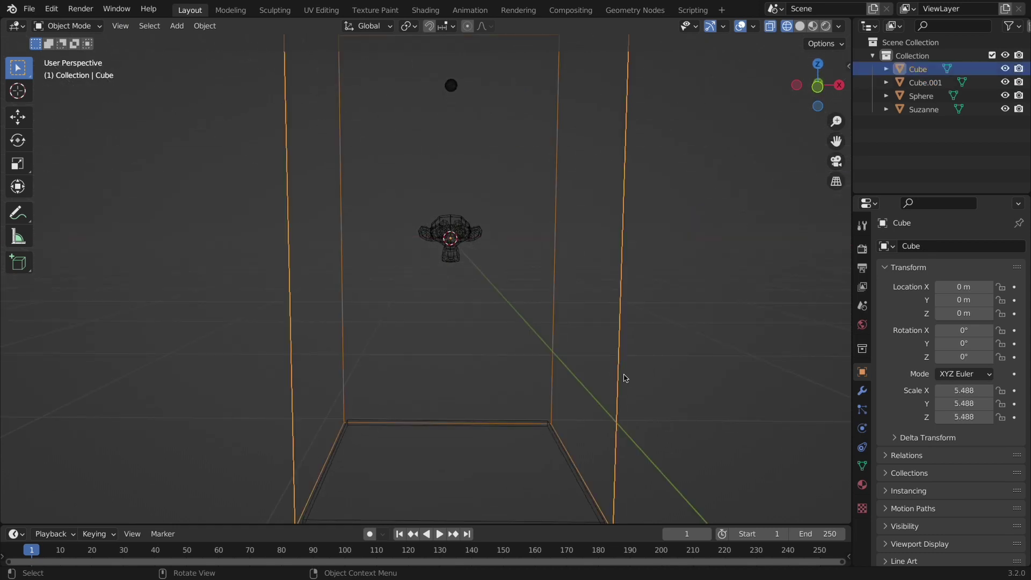
left_click(862, 428)
left_click(947, 316)
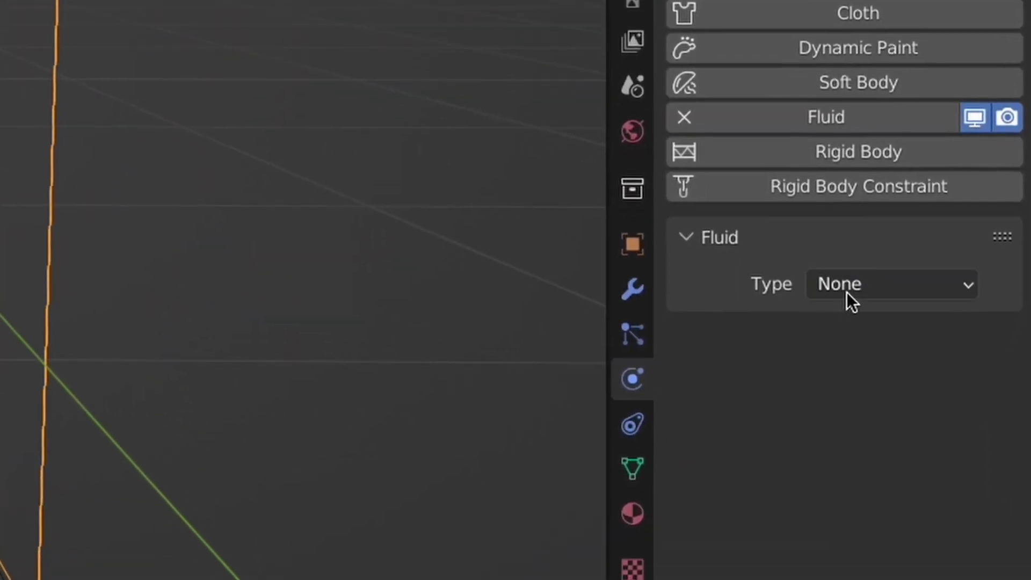
left_click(847, 340)
left_click(835, 411)
left_click(841, 234)
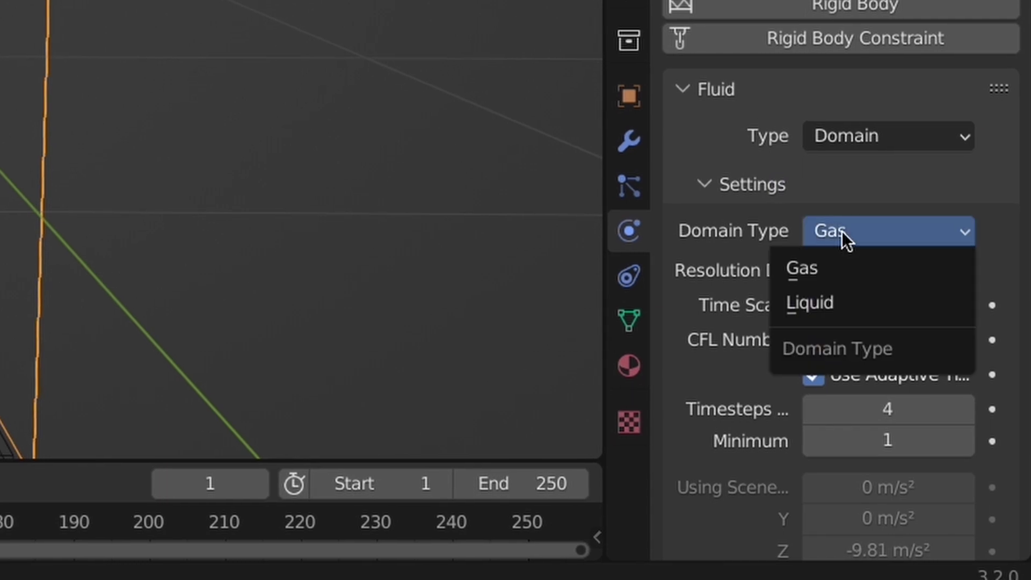
left_click(822, 302)
Step: Set the liquid domain's resolution divisions to 64
scroll(823, 301, "down", 5)
left_click(857, 49)
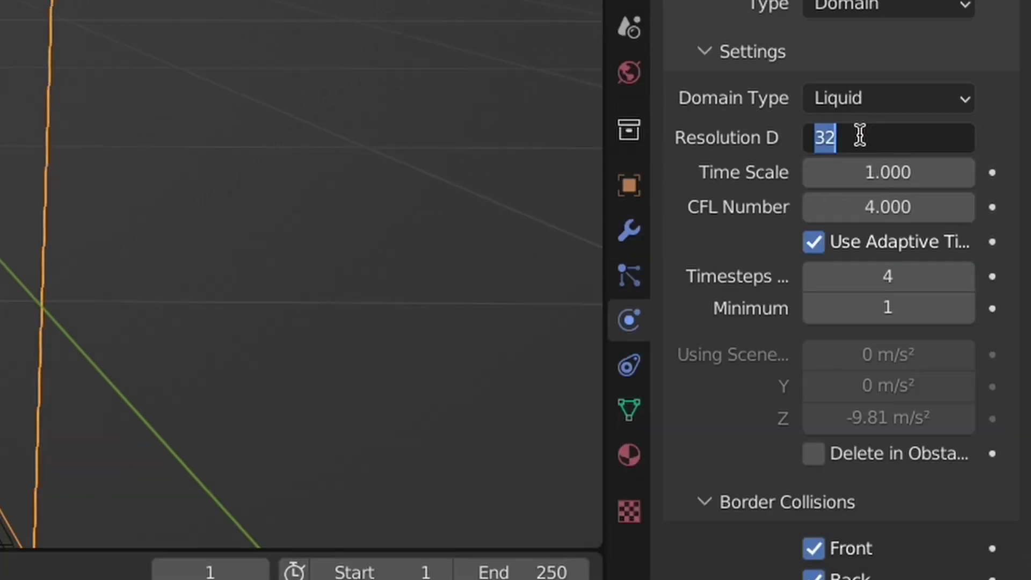
key("Return")
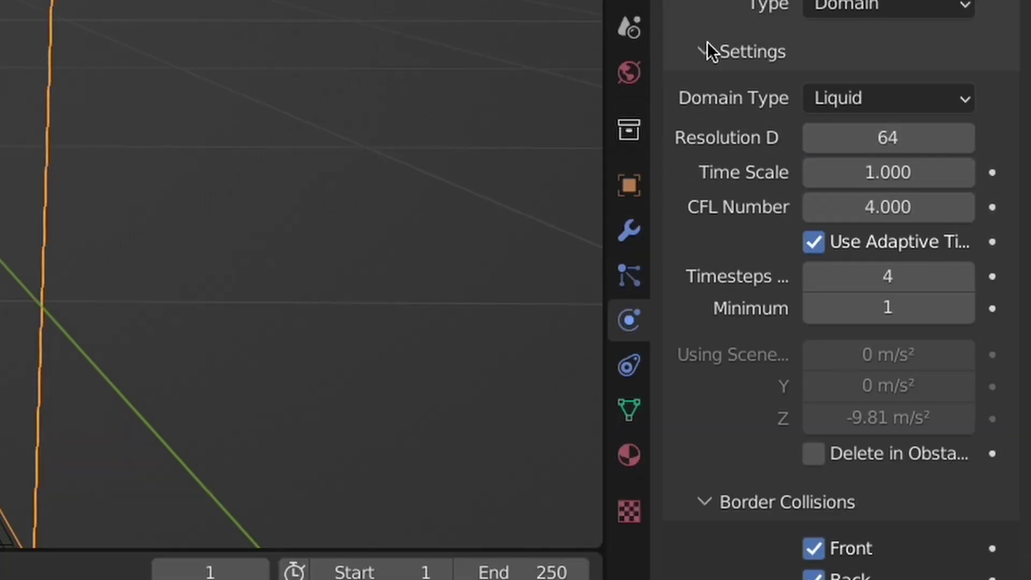
Step: Enable Mesh generation for the liquid domain and expand its settings
scroll(783, 304, "down", 20)
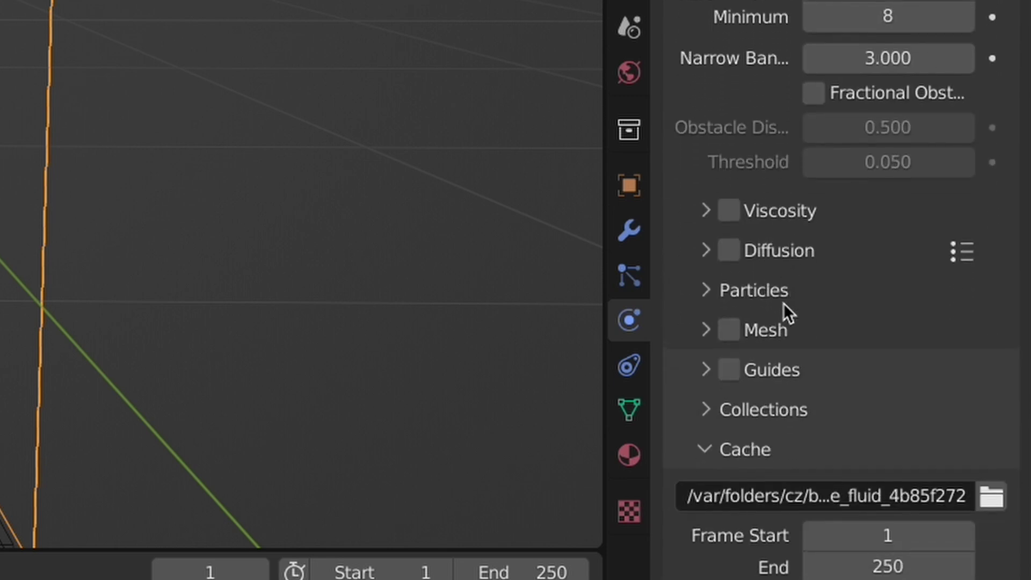
left_click(728, 301)
left_click(731, 311)
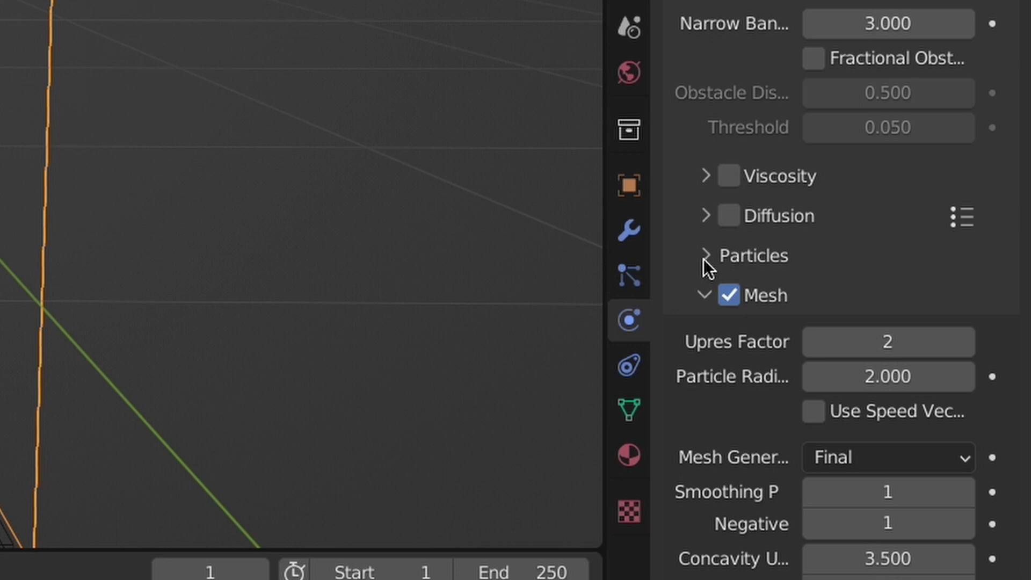
Step: Set the domain's cache type to All
scroll(704, 258, "down", 5)
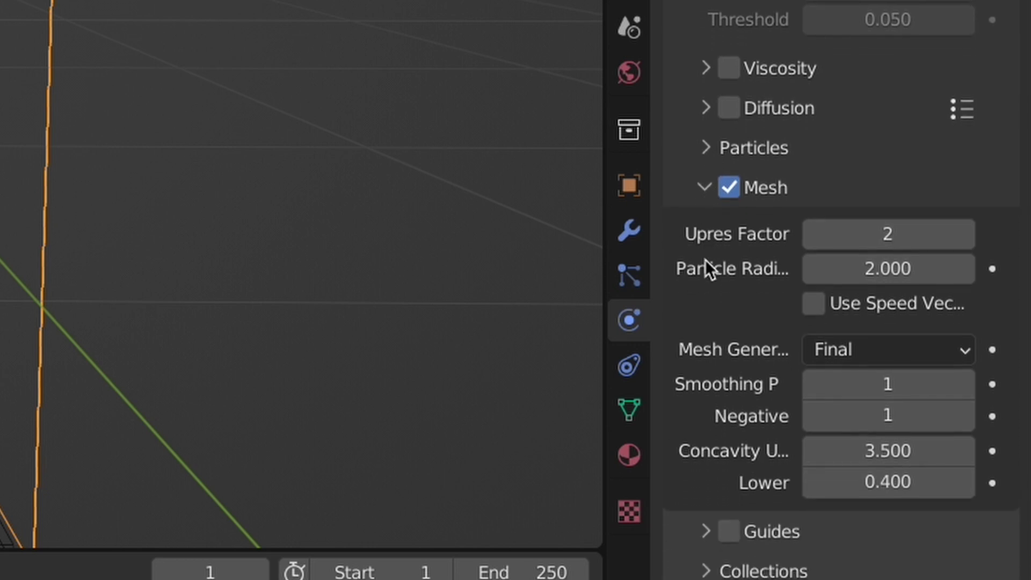
scroll(856, 349, "down", 18)
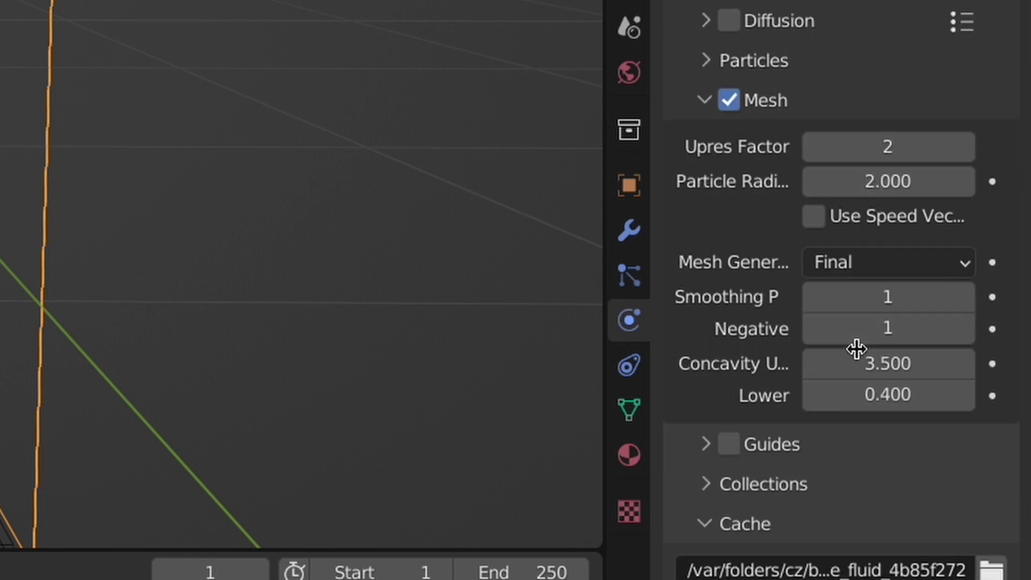
left_click(862, 397)
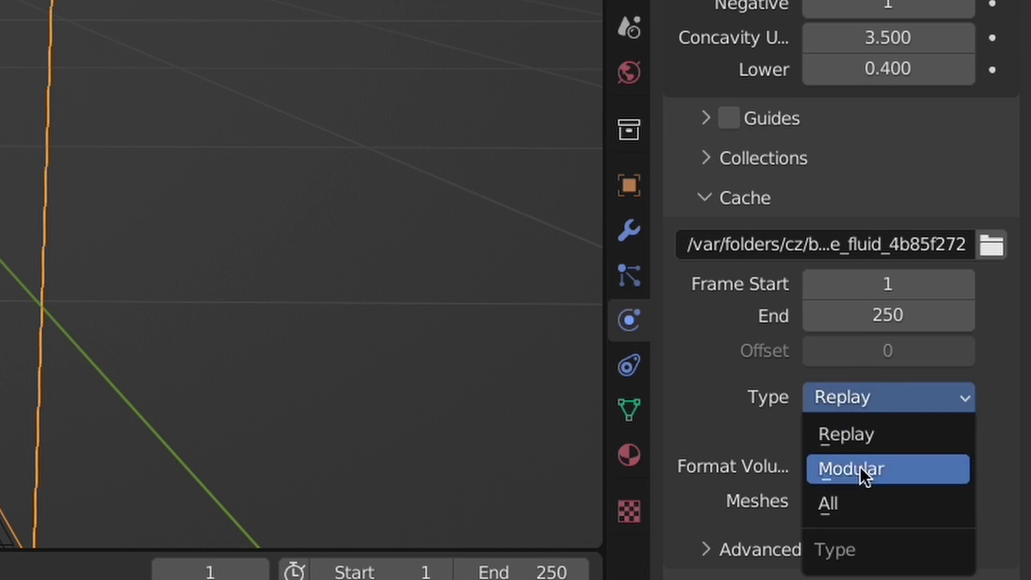
left_click(843, 502)
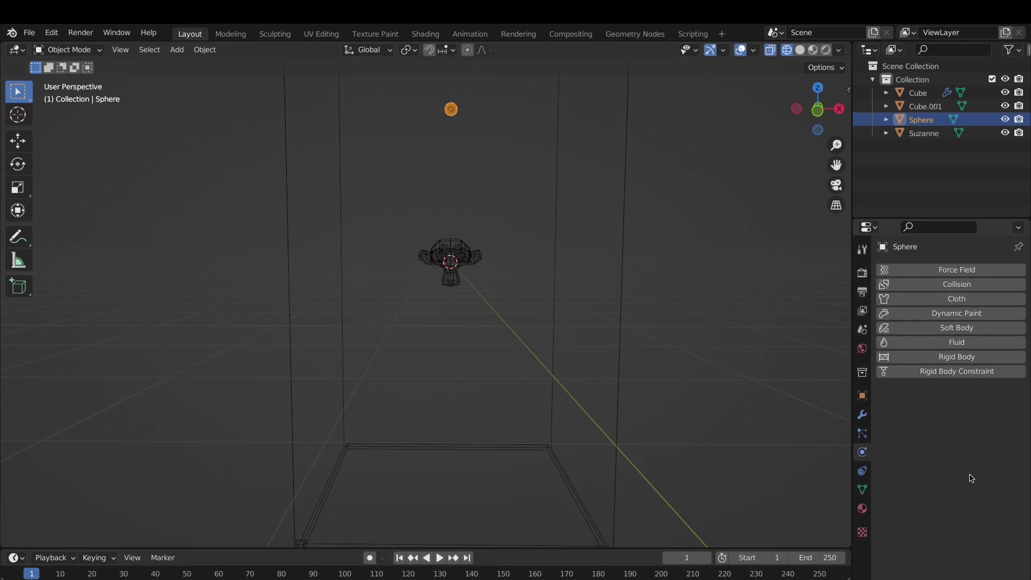
Step: Add Fluid physics to the small sphere, with type Flow, flow type Liquid and flow behavior Inflow
left_click(957, 342)
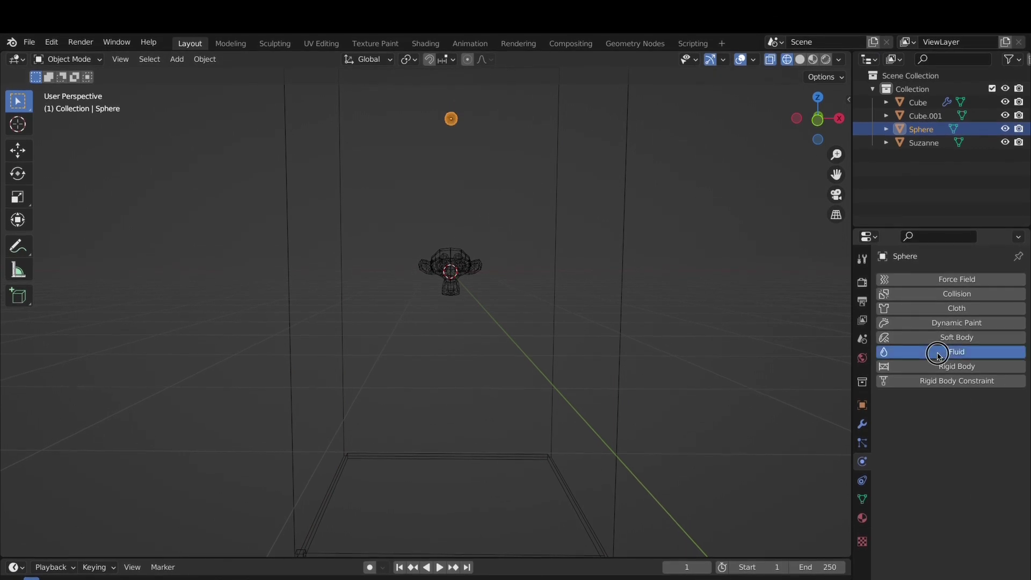
left_click(954, 416)
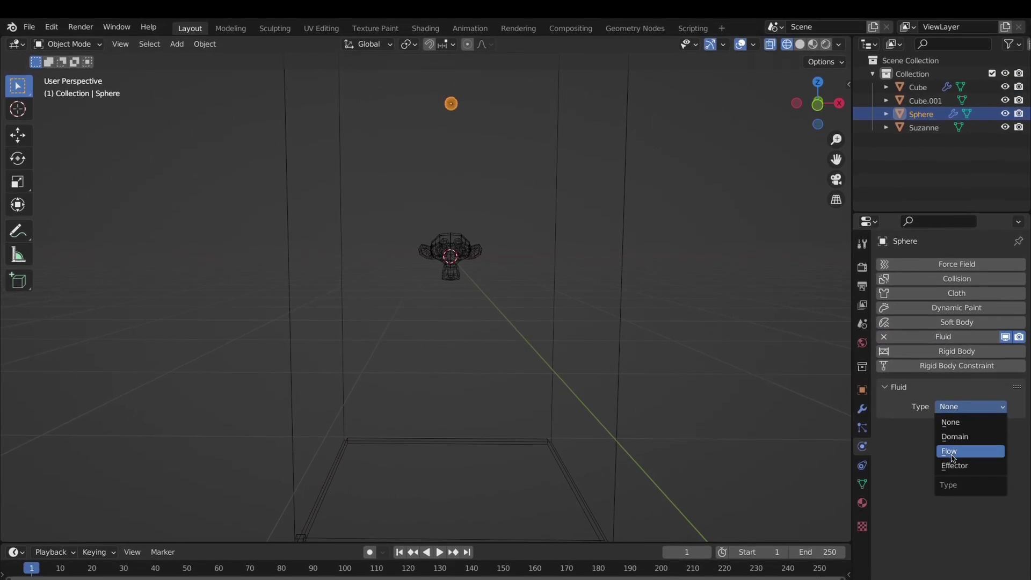
left_click(950, 462)
left_click(954, 409)
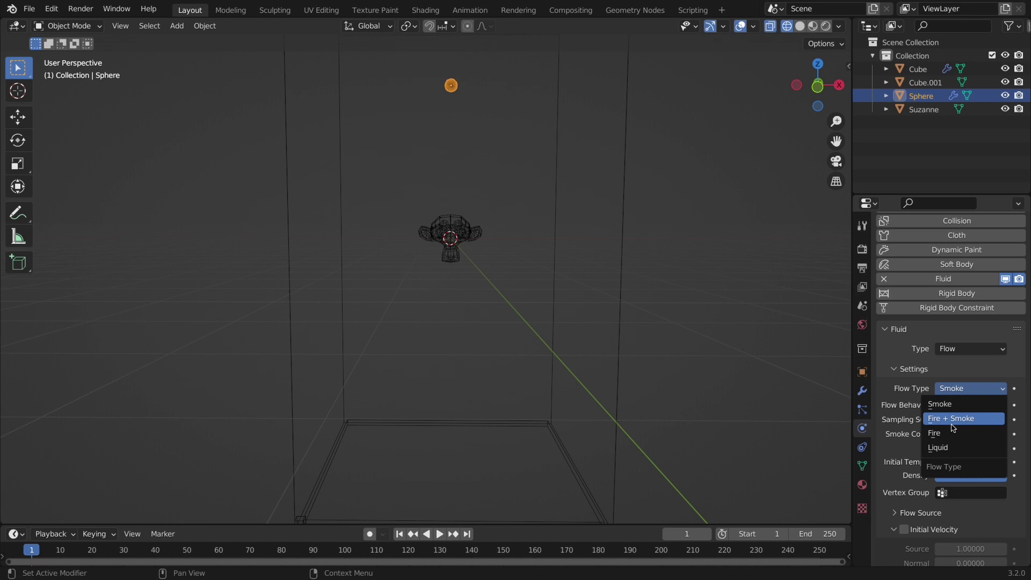
left_click(947, 430)
left_click(957, 425)
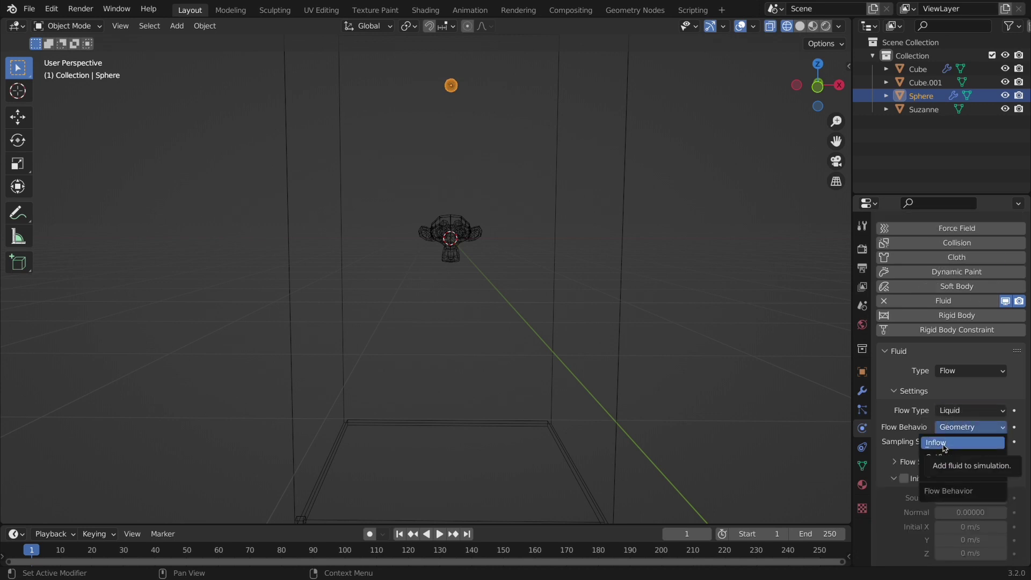
left_click(941, 442)
scroll(956, 472, "down", 1)
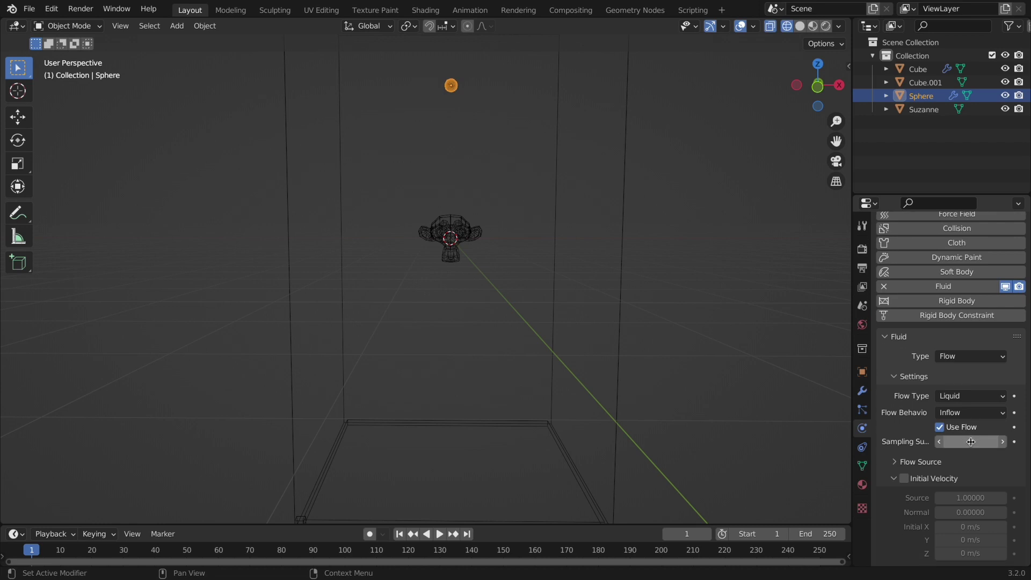
Step: Add Fluid physics to the floor slab, with type Flow, flow type Liquid and flow behavior Outflow
left_click(570, 457)
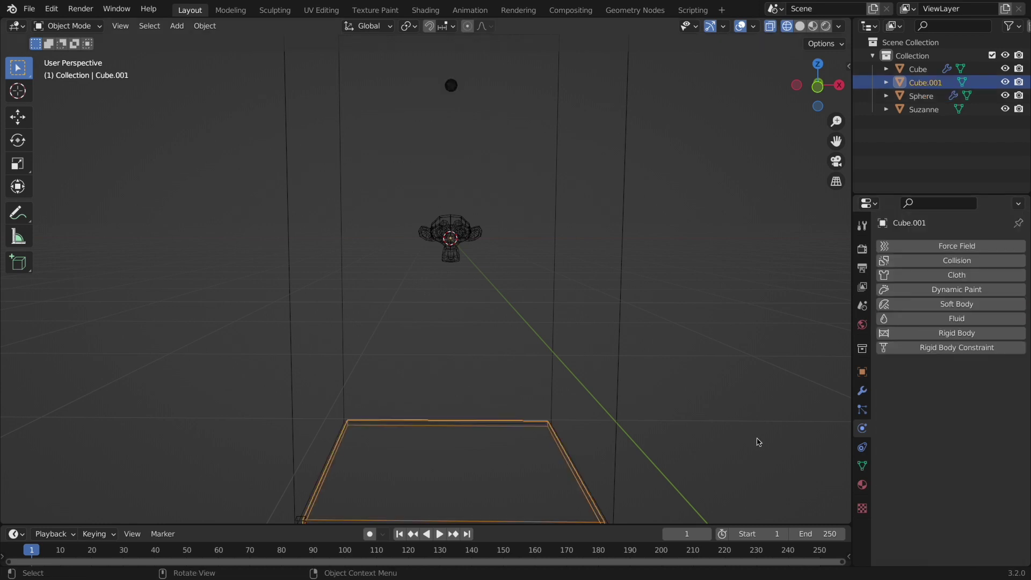
left_click(927, 320)
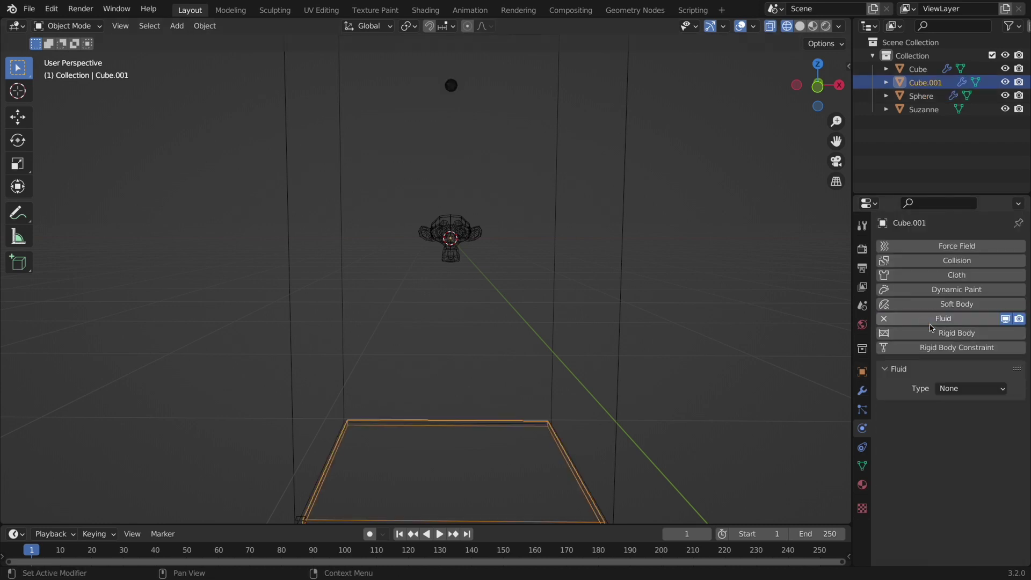
left_click(958, 389)
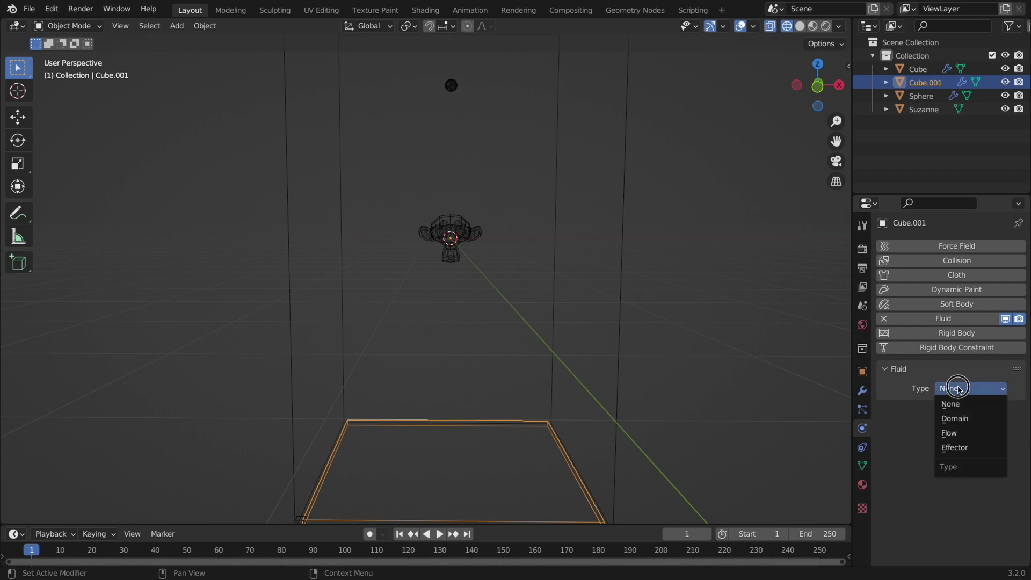
left_click(953, 436)
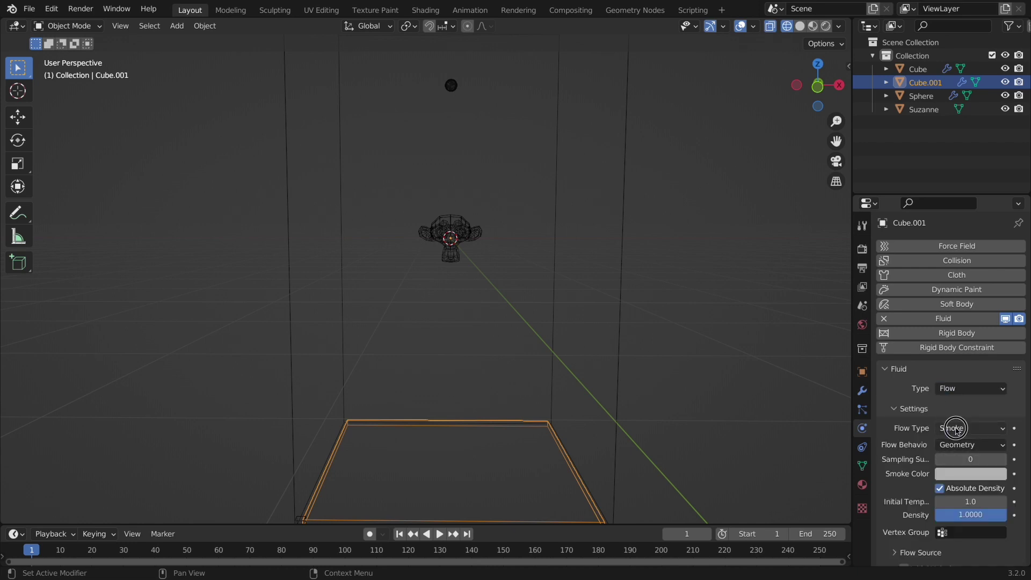
left_click(955, 428)
left_click(947, 485)
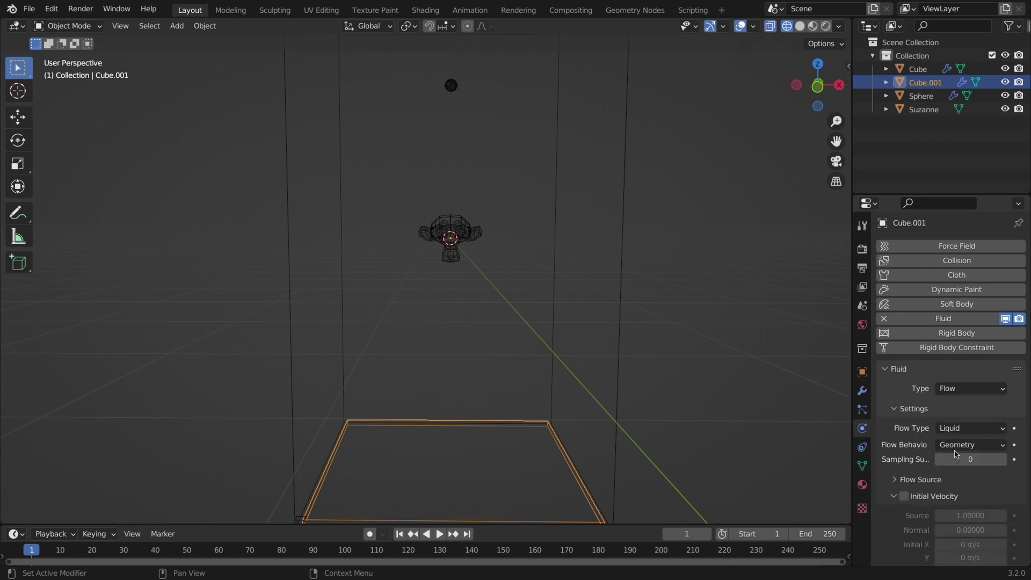
left_click(954, 449)
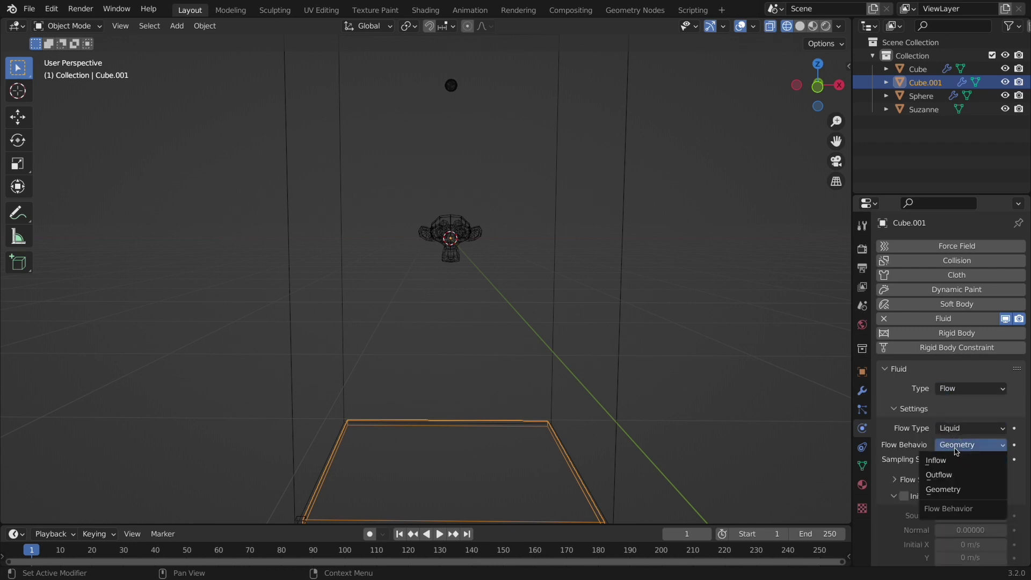
left_click(943, 473)
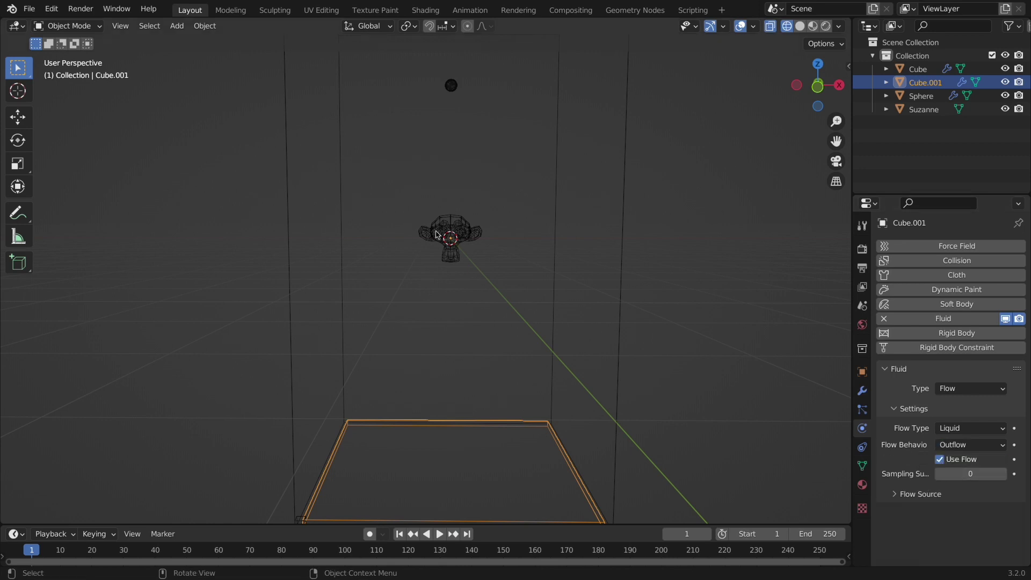
Step: Add Fluid physics to the monkey, with type Effector
left_click(454, 226)
left_click(944, 318)
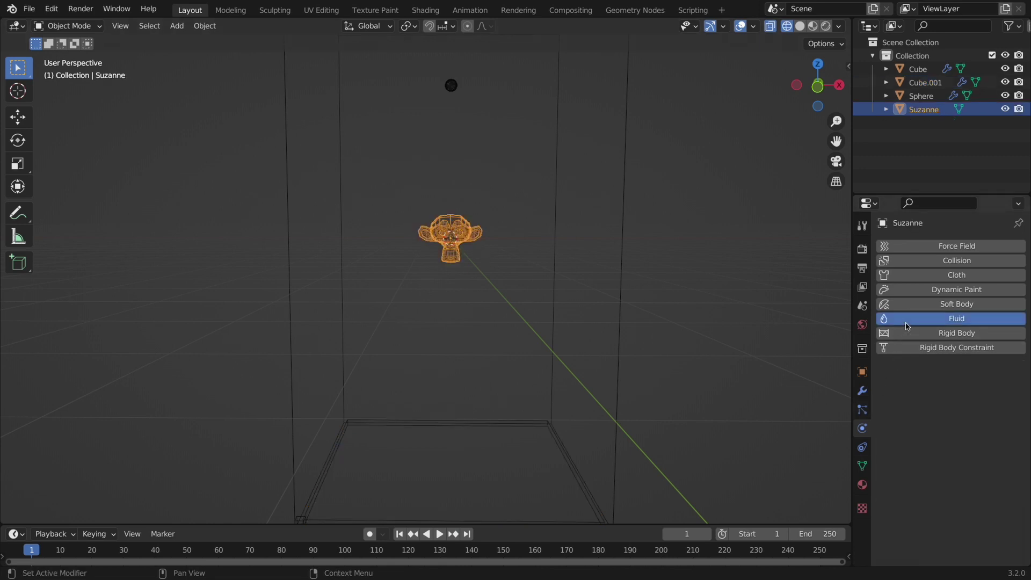
left_click(946, 389)
left_click(955, 447)
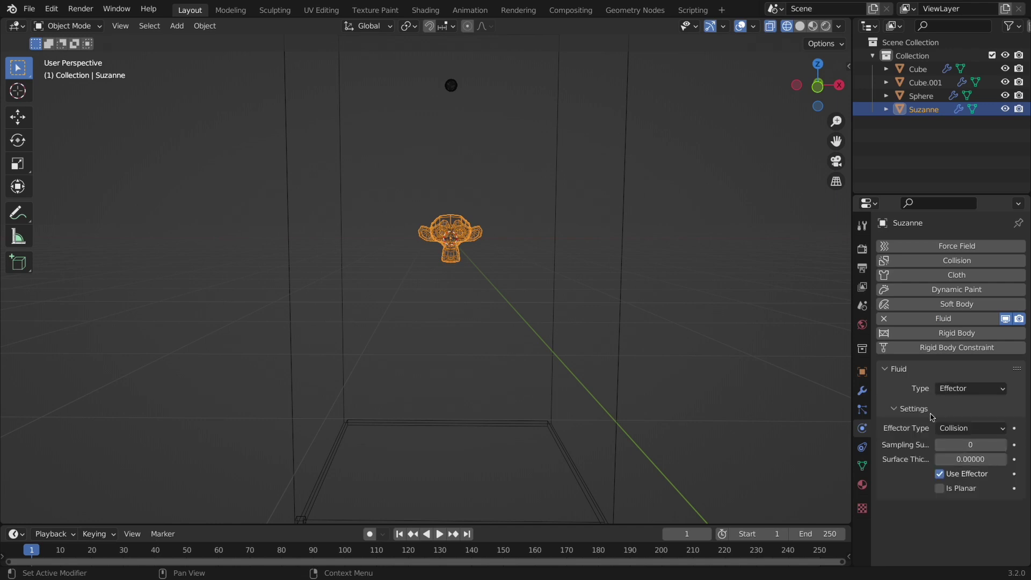
Step: Select the domain box and save the scene as a file named Golden Monkey
middle_click_drag(466, 213, 479, 217)
left_click(626, 249)
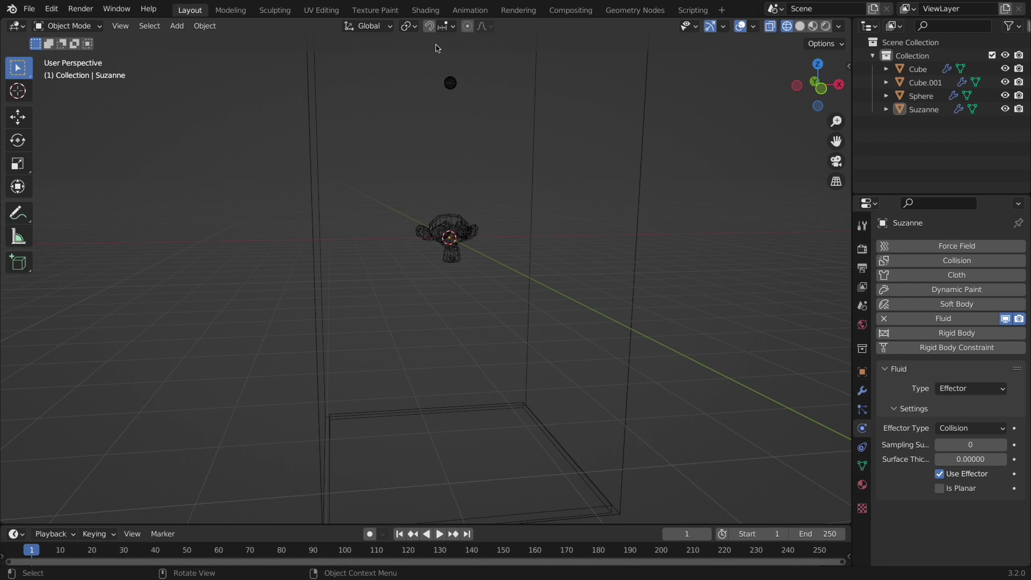
left_click(645, 224)
key("super+shift+s")
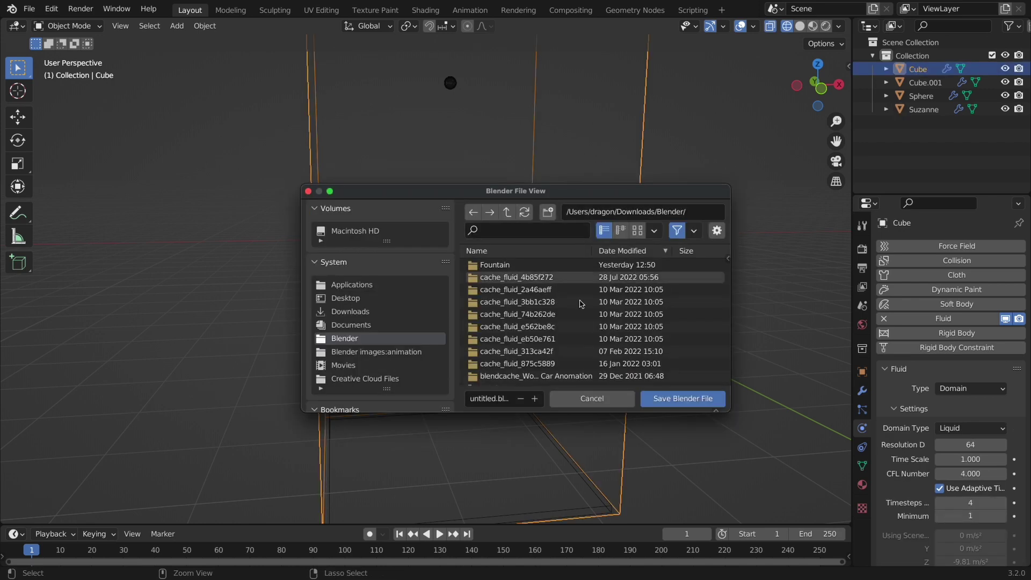
left_click(491, 400)
type("Golden W")
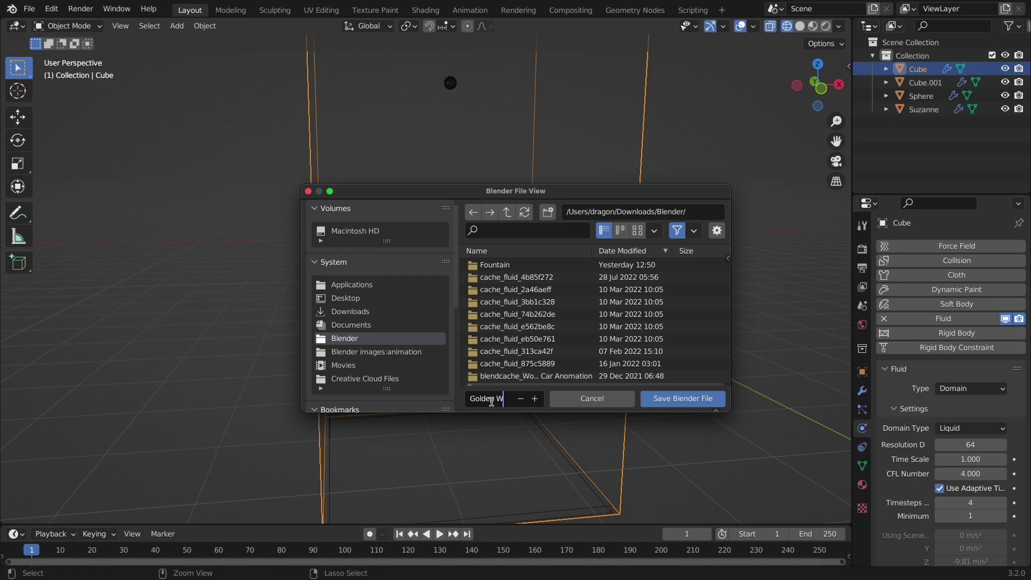
type(" Monkey")
key("Return")
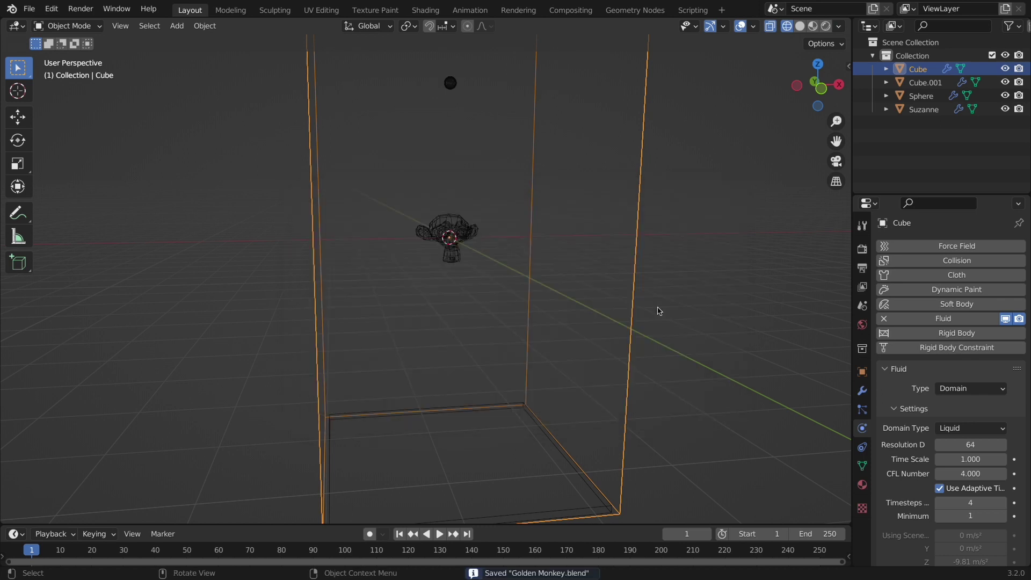
Step: Start baking the domain's entire liquid simulation and stop the bake partway through
scroll(941, 423, "down", 12)
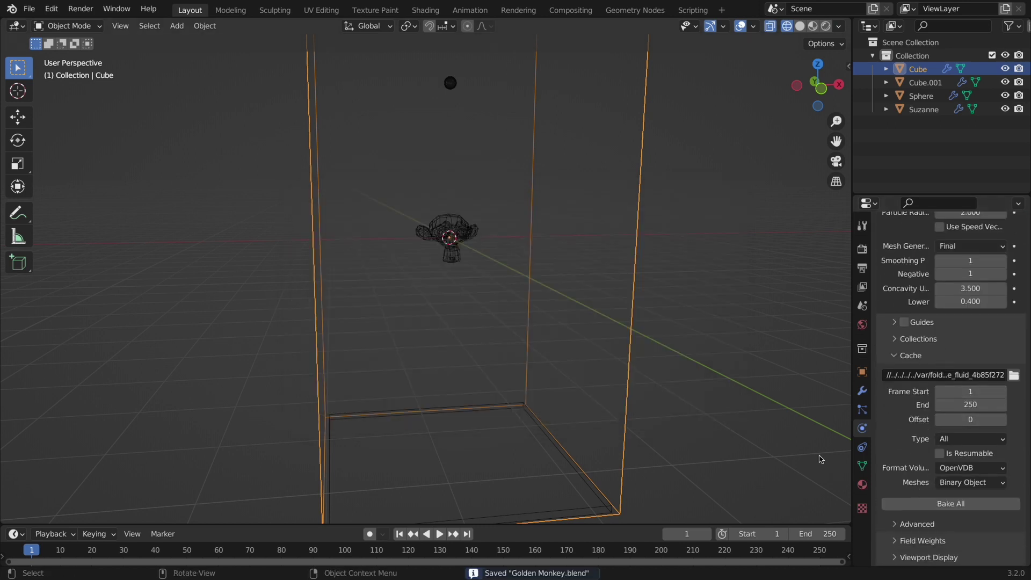
left_click(920, 504)
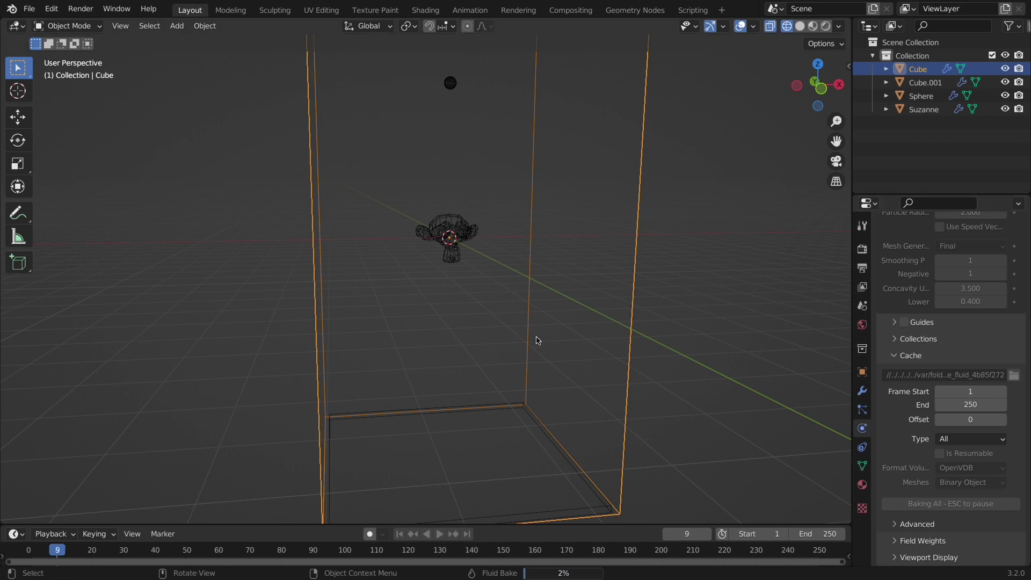
key("Escape")
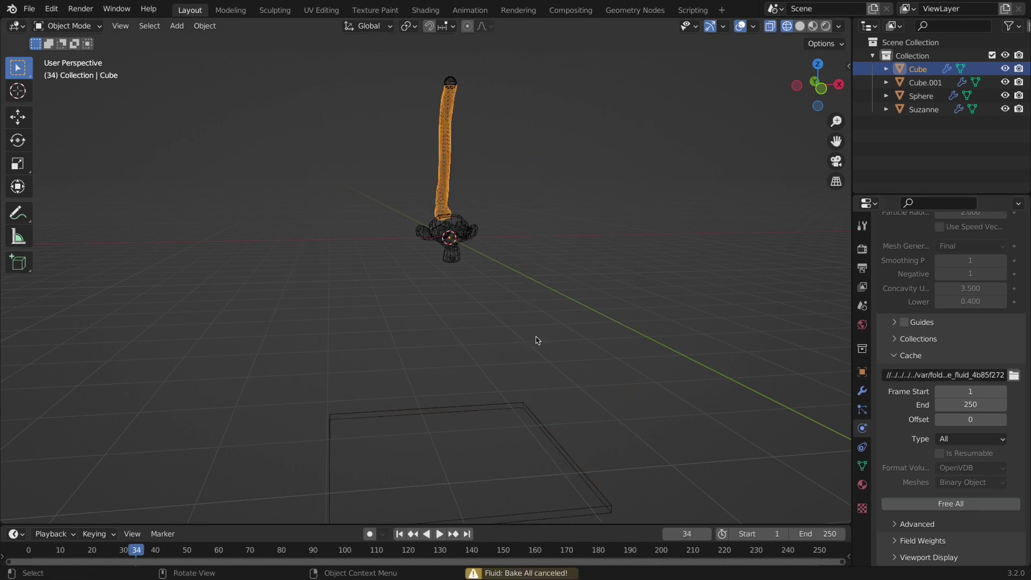
Step: Play the partial bake from the start in solid shading and examine from several angles how the liquid hits the monkey
scroll(508, 334, "left", 5)
key("shift+z")
scroll(508, 334, "up", 3, "shift")
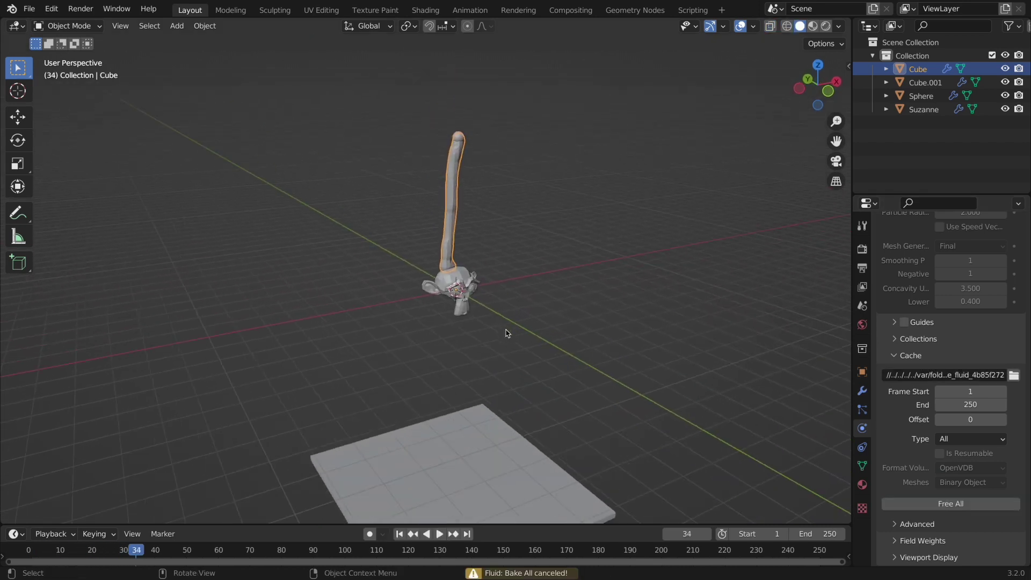
scroll(508, 334, "left", 8)
scroll(508, 334, "up", 5, "ctrl")
scroll(508, 333, "right", 8)
key("space")
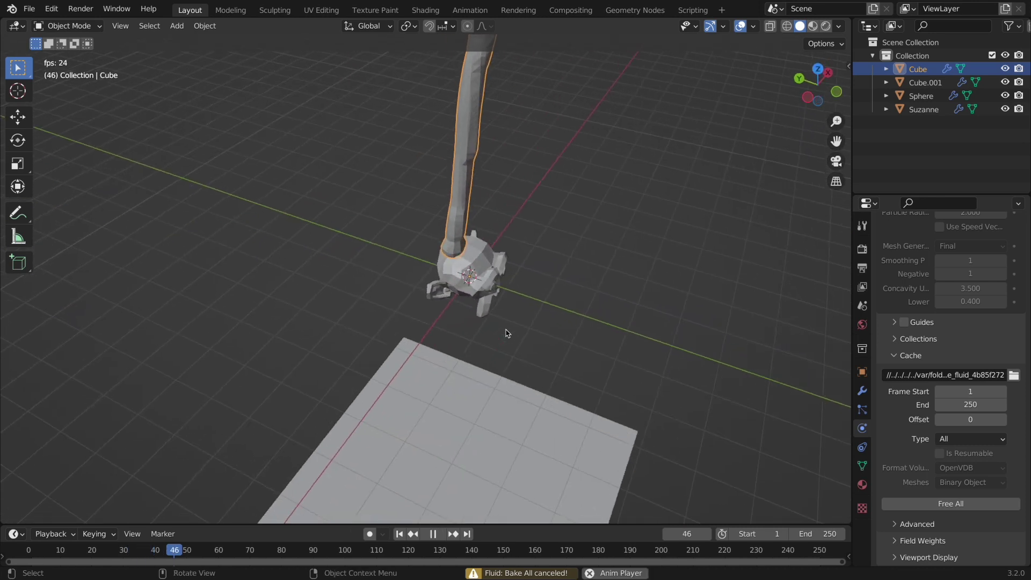
key("space")
left_click_drag(687, 533, 645, 533)
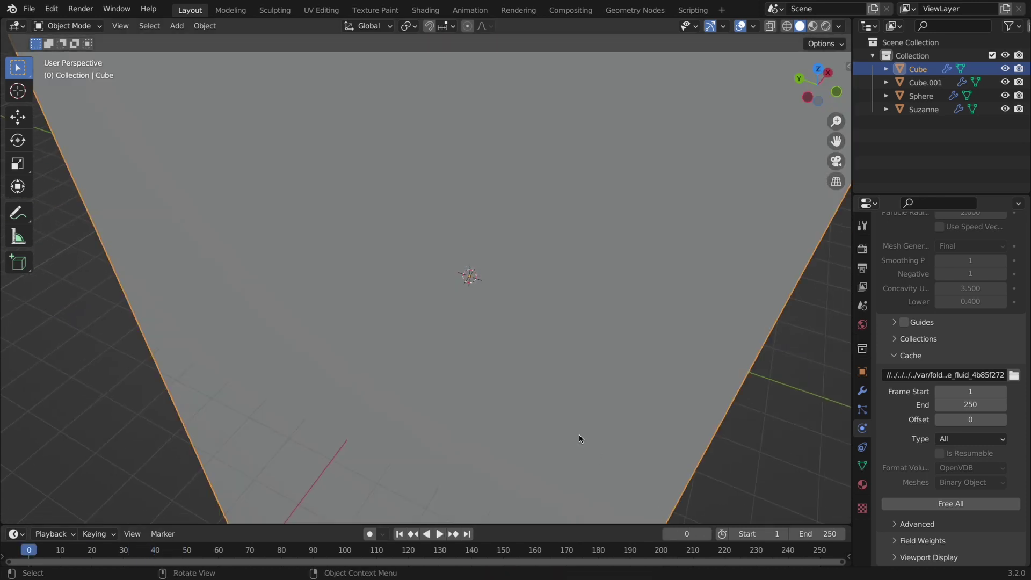
key("space")
scroll(579, 434, "left", 2)
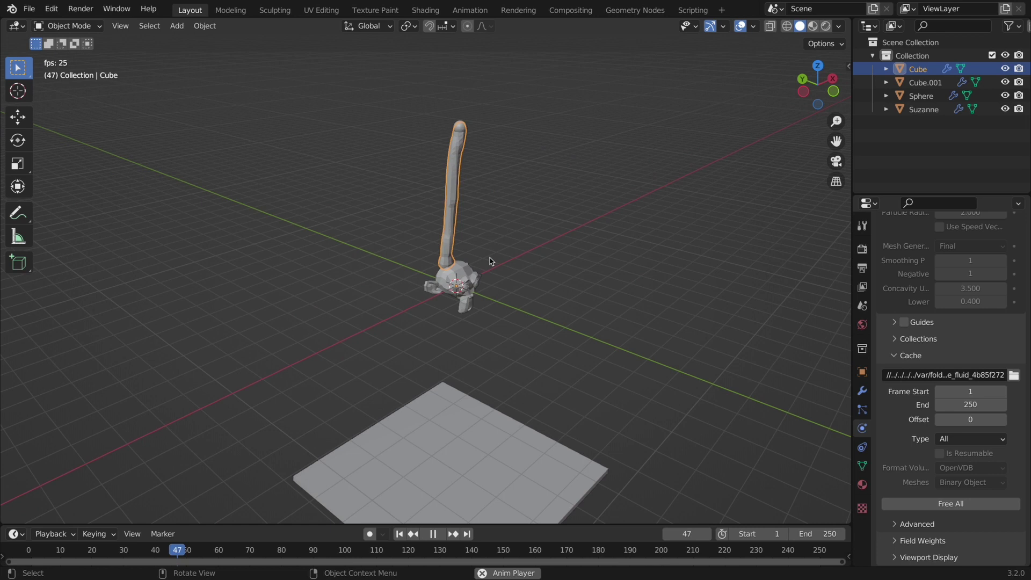
key("space")
scroll(490, 262, "left", 6)
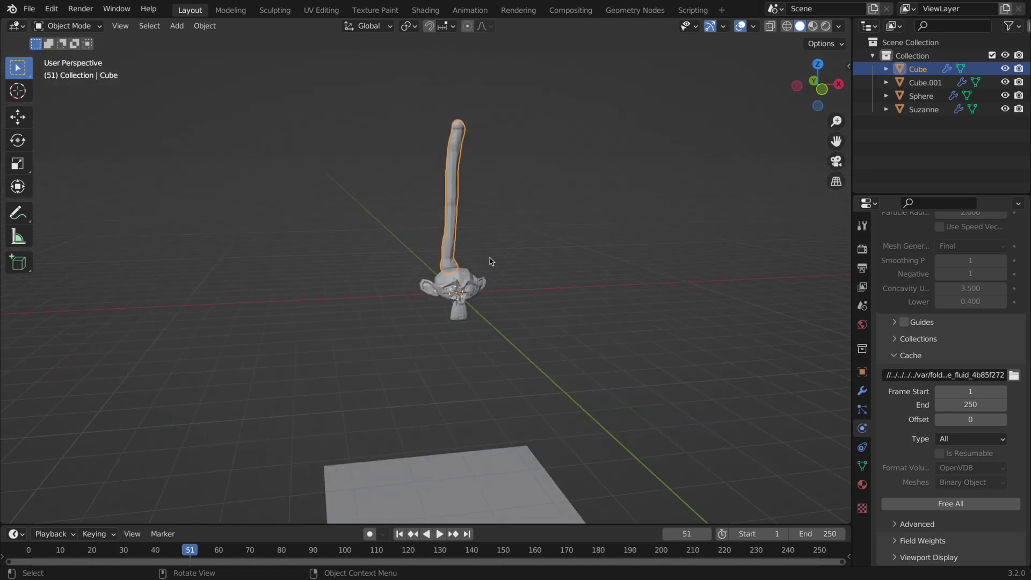
scroll(490, 262, "left", 8)
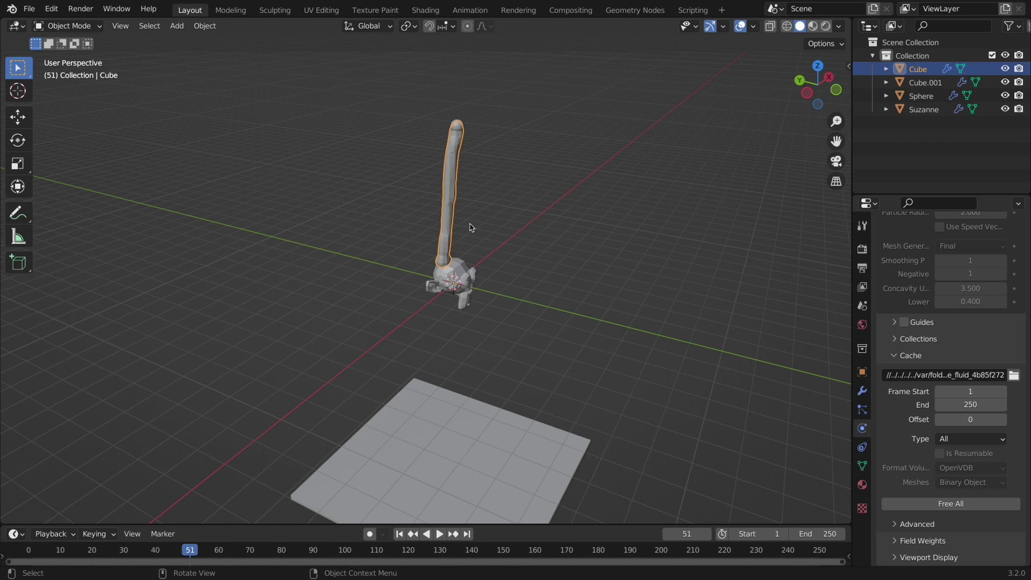
Step: Free the domain's baked data and enable Diffusion with exponent 8 and surface tension 13.3
left_click(954, 504)
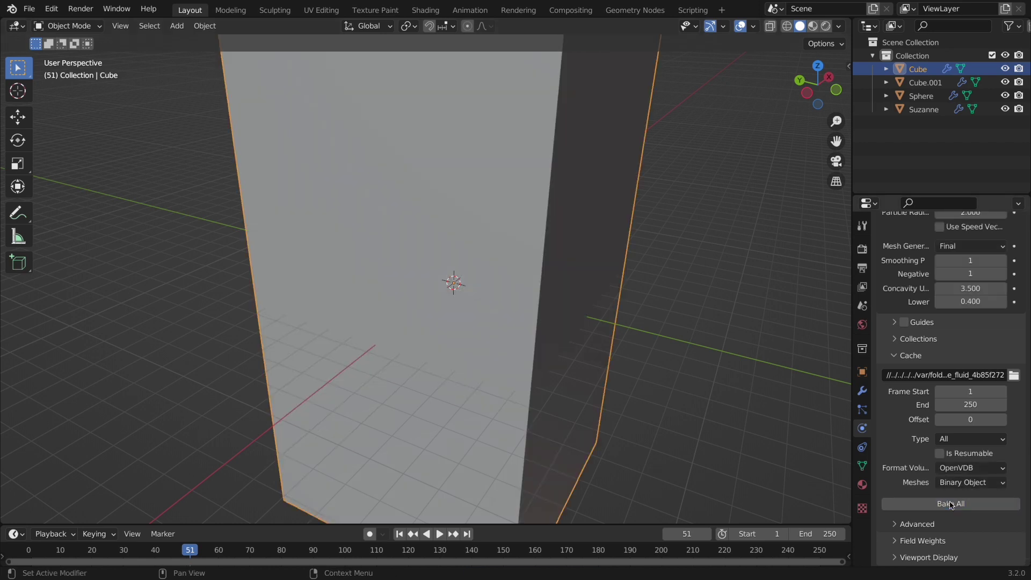
scroll(934, 456, "up", 5)
scroll(933, 452, "up", 4)
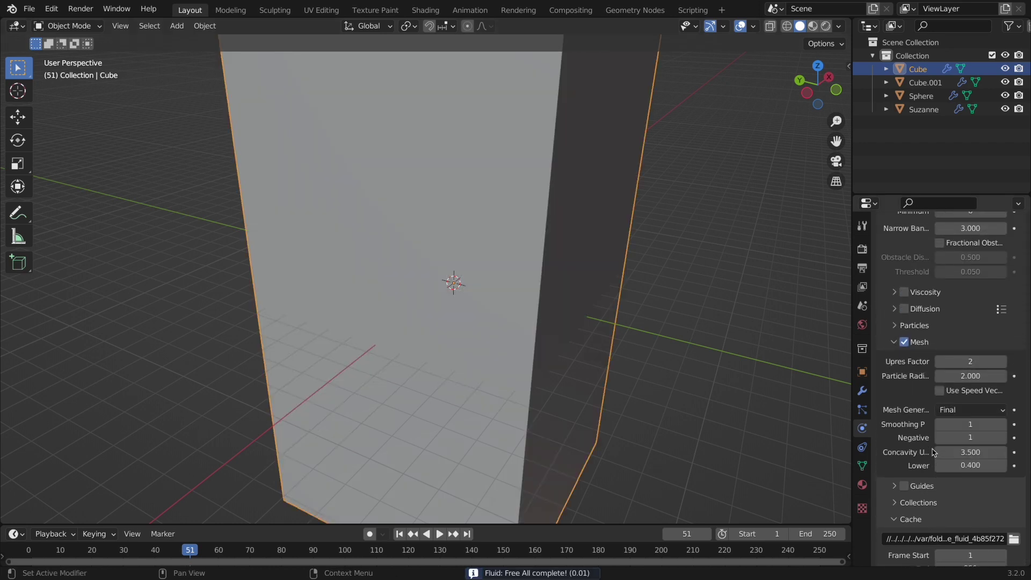
scroll(932, 435, "up", 1)
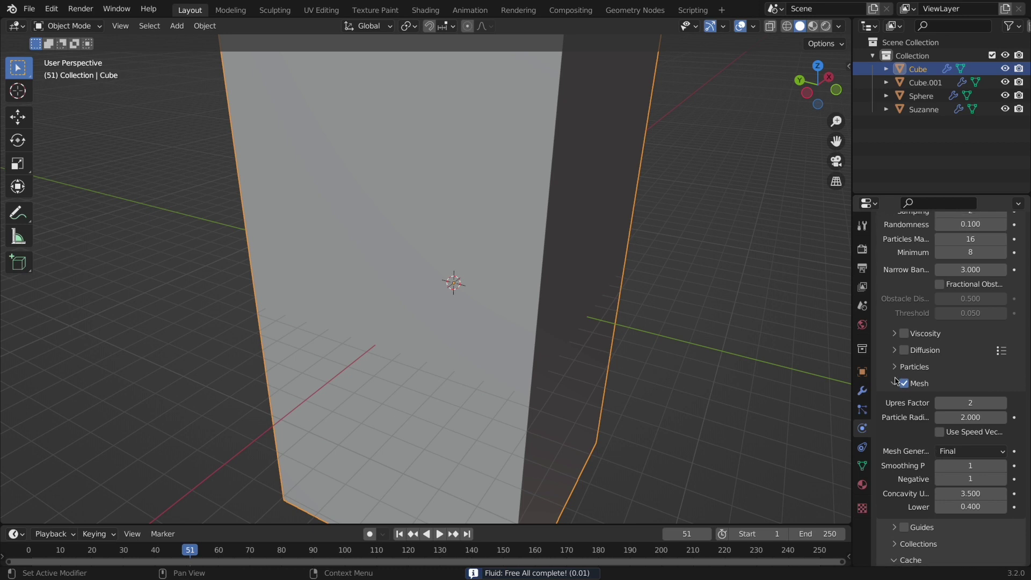
left_click(892, 351)
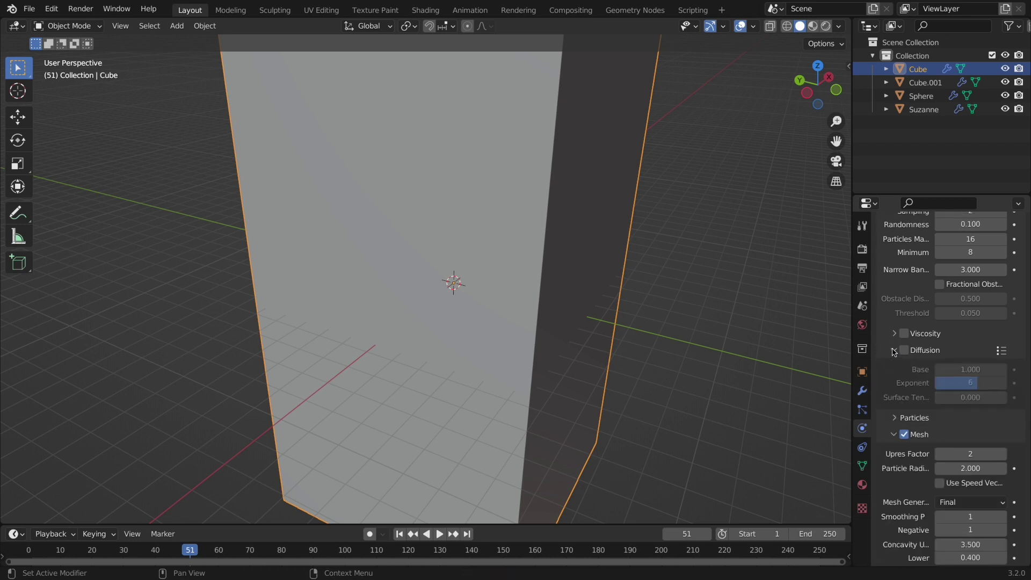
left_click(904, 350)
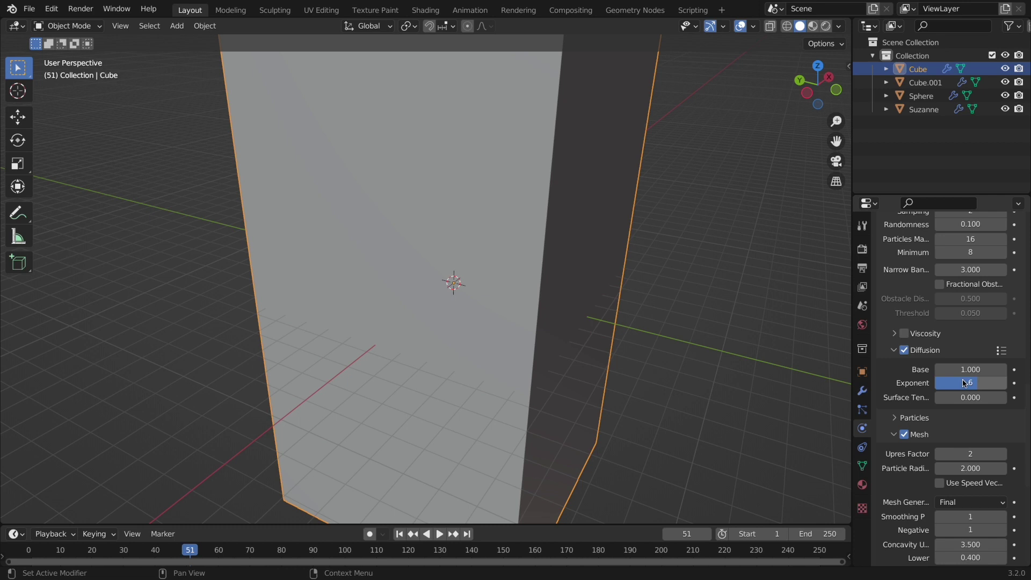
scroll(965, 383, "down", 2)
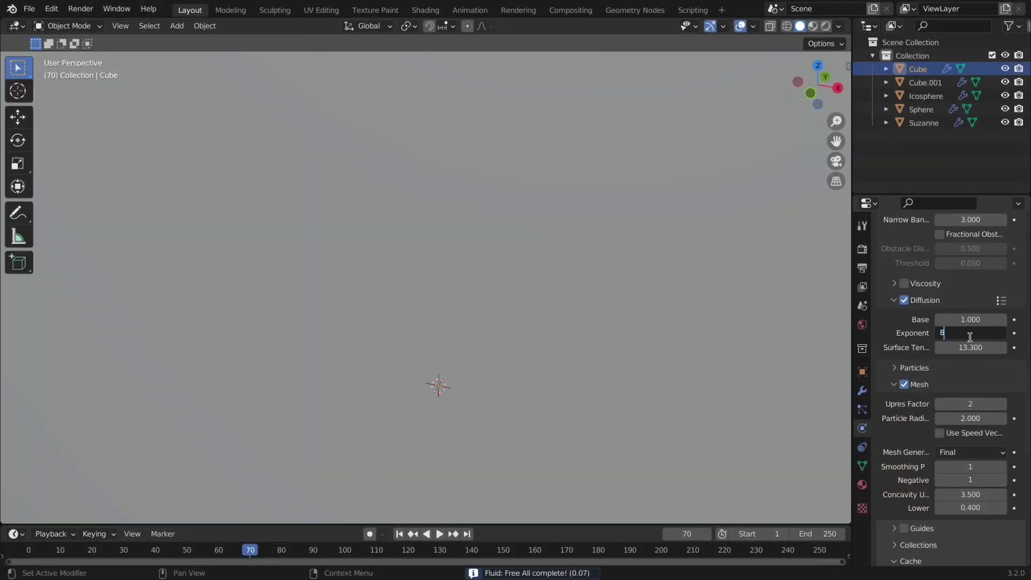
key("Return")
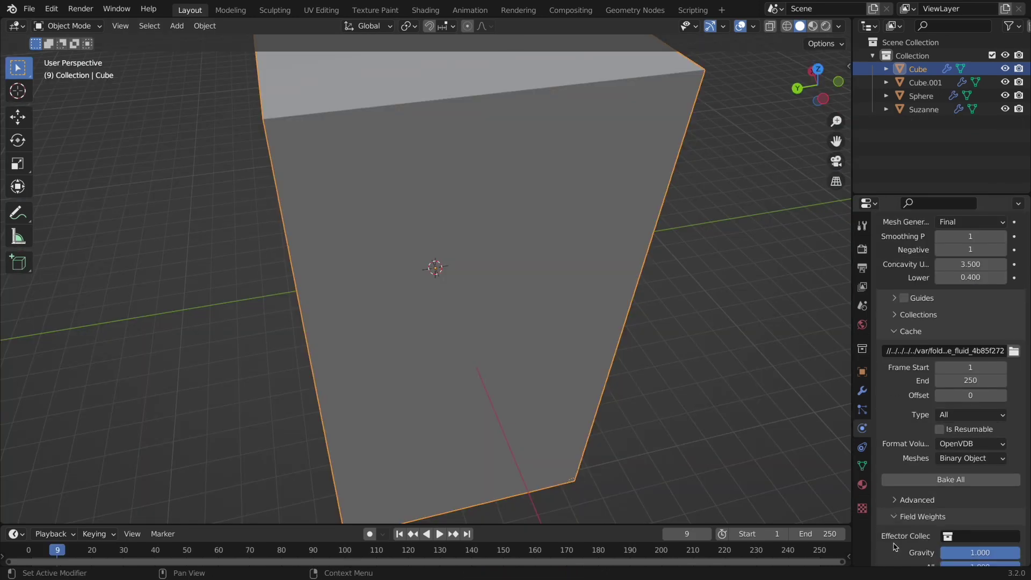
Step: Set the domain's gravity field weight to 0.775 and bake the simulation
scroll(894, 547, "down", 8)
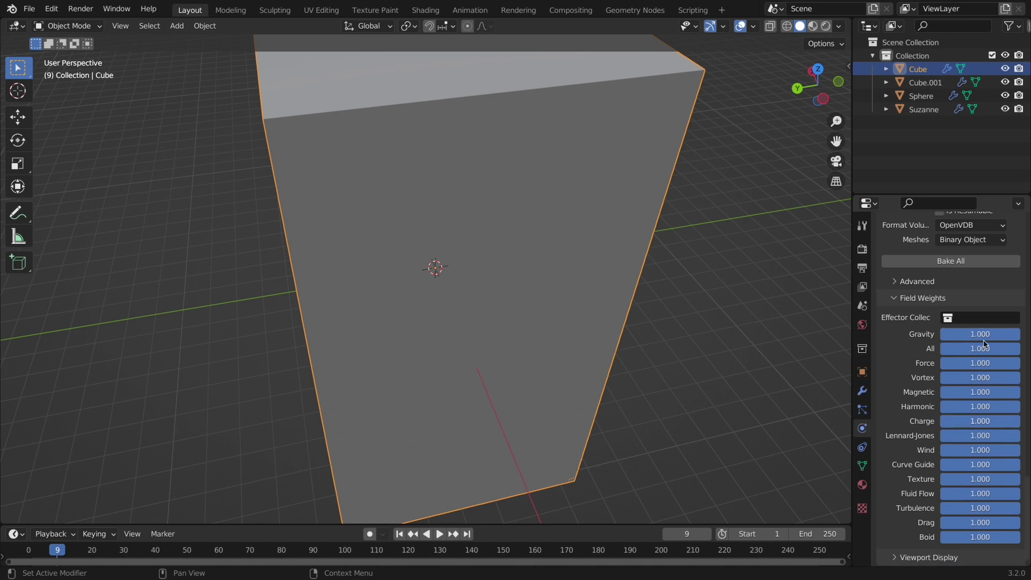
left_click(951, 261)
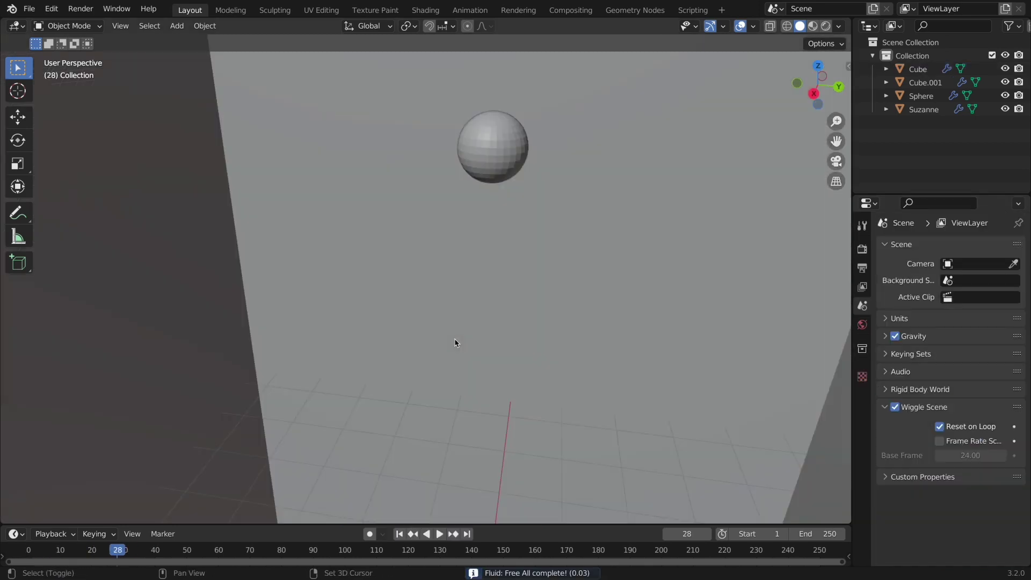
Step: Add an ico sphere with 2 subdivisions and position it around the small inflow sphere
key("shift+a")
mouse_move(387, 292)
left_click(518, 69)
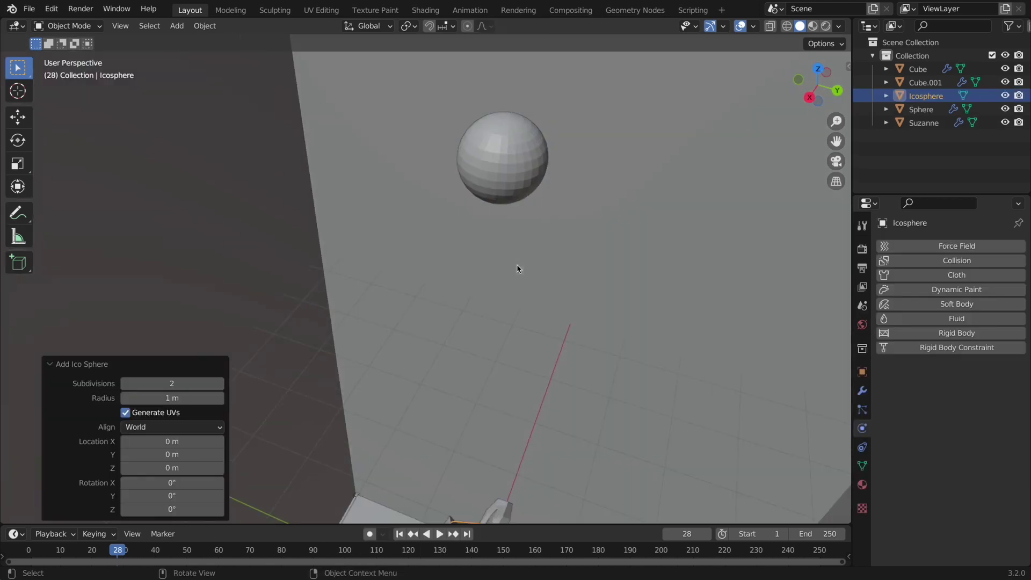
key("KP_1")
key("shift+z")
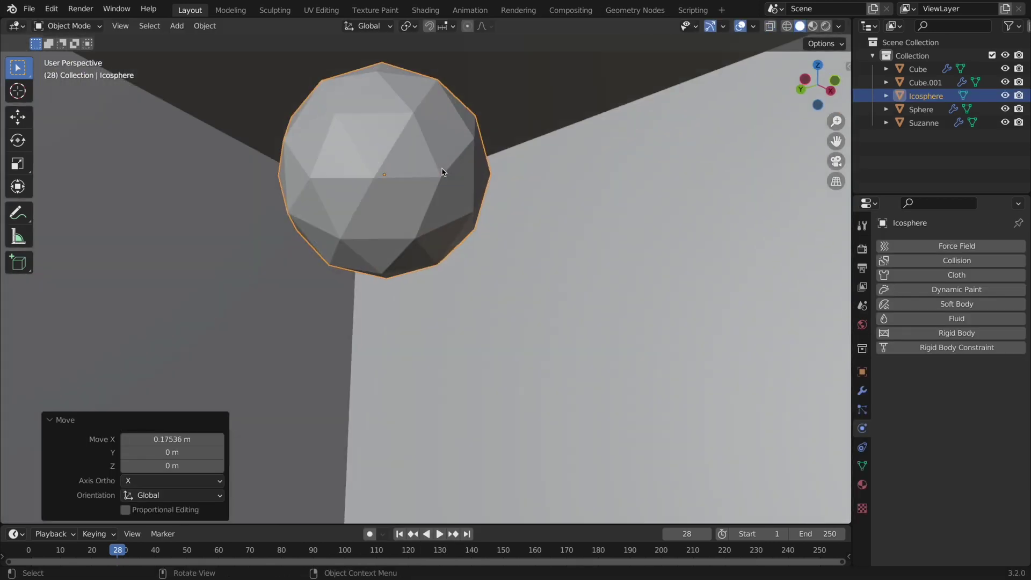
Step: Inset every face of the ico sphere and delete the inner faces to leave a cage with triangular holes
key("Tab")
key("i")
left_click(434, 169)
key("x")
left_click(434, 168)
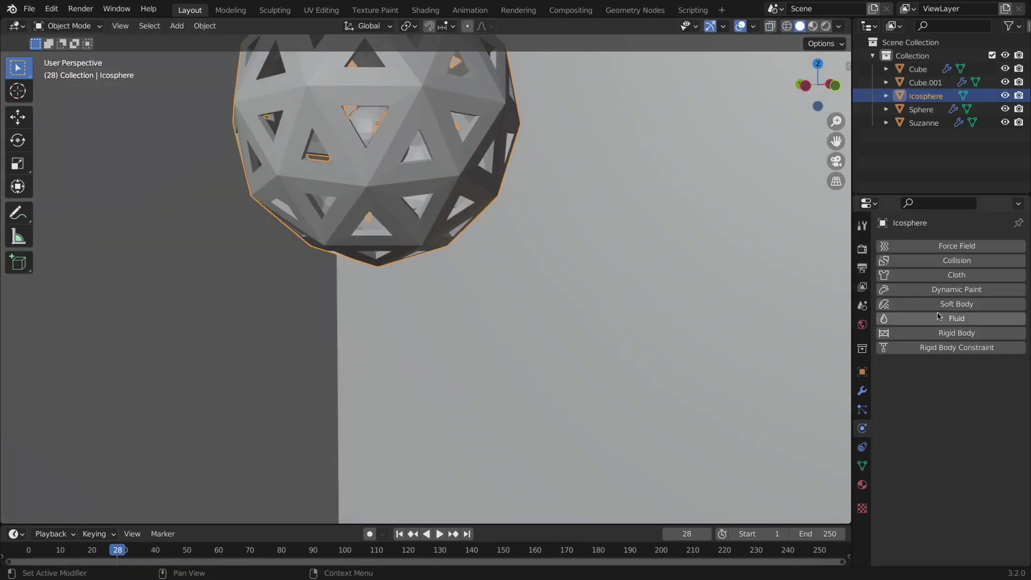
Step: Scale the ico sphere cage up by about 1.34 and apply its transform
key("s")
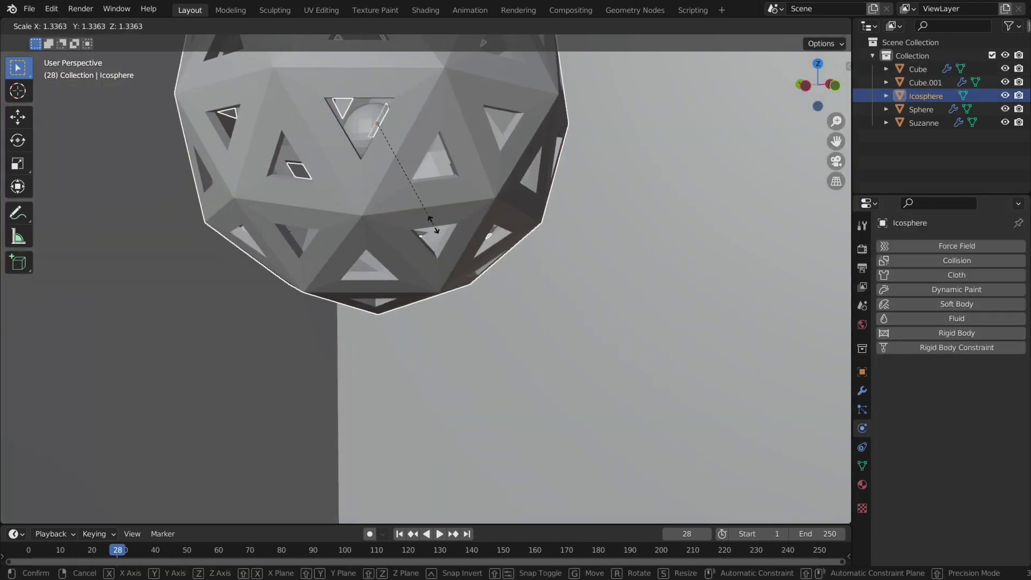
left_click(437, 253)
key("ctrl+a")
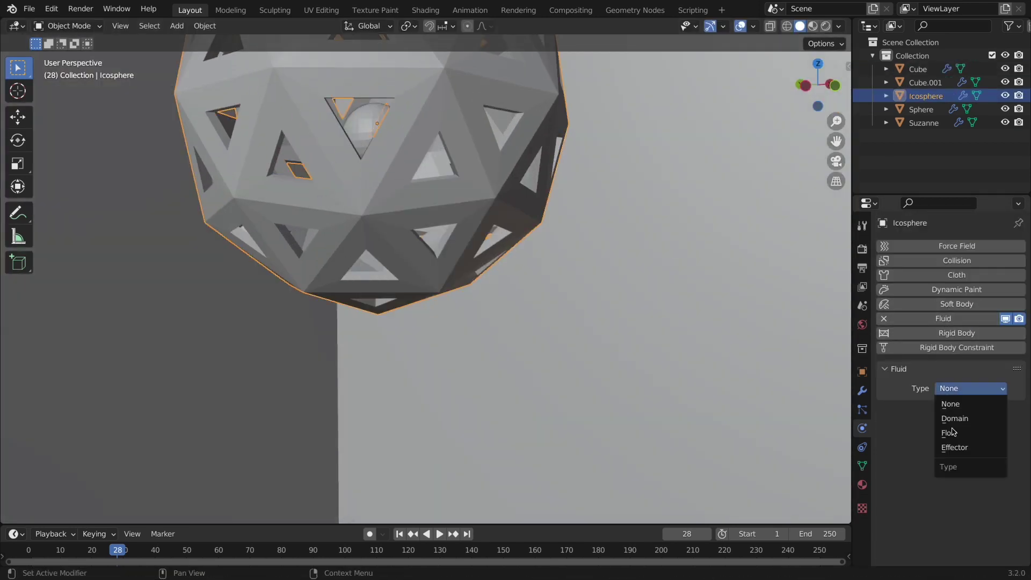
Step: Make the ico sphere cage a Fluid effector of type Collision with a surface thickness of 0.02
left_click(948, 460)
left_click(970, 459)
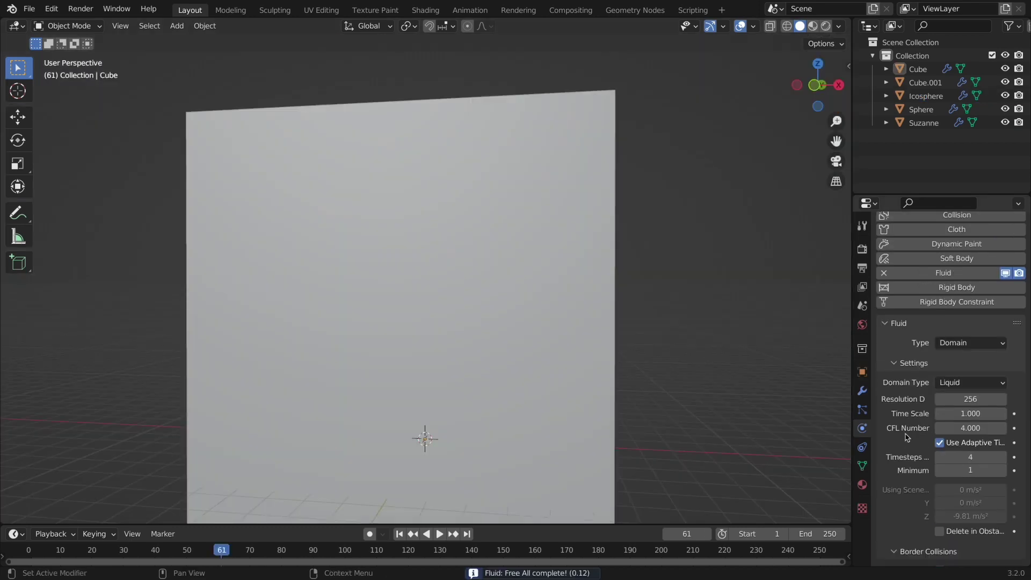
Step: Bake the domain's full simulation at resolution 384 with a resumable cache ending at frame 500
scroll(906, 437, "up", 2)
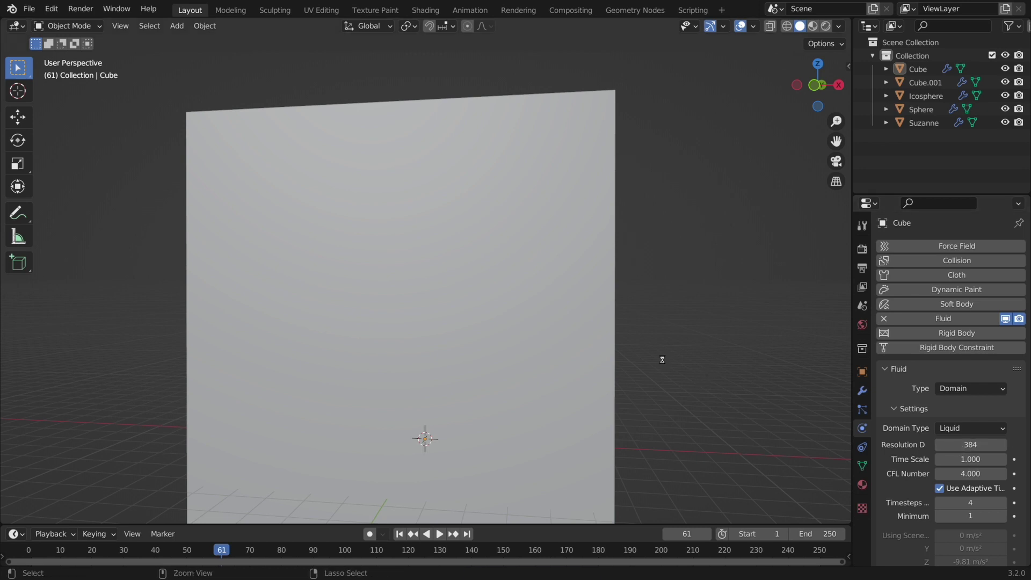
scroll(969, 459, "down", 20)
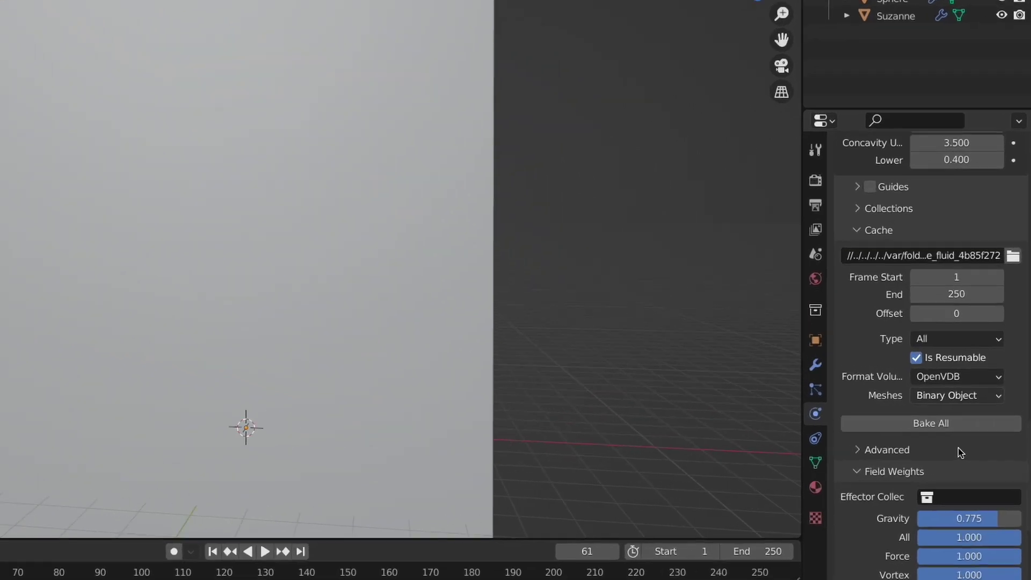
scroll(959, 451, "down", 3)
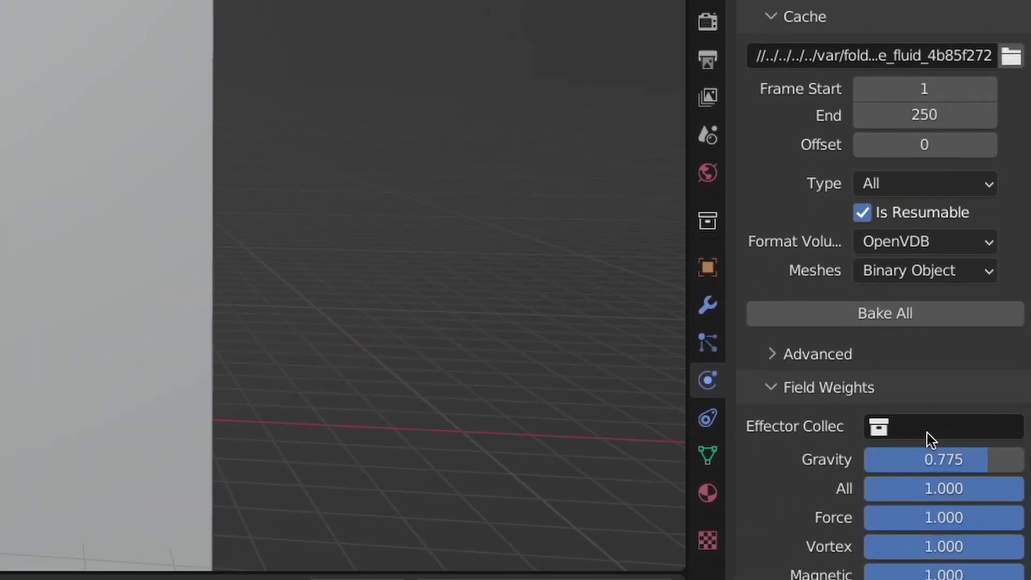
scroll(942, 439, "down", 3)
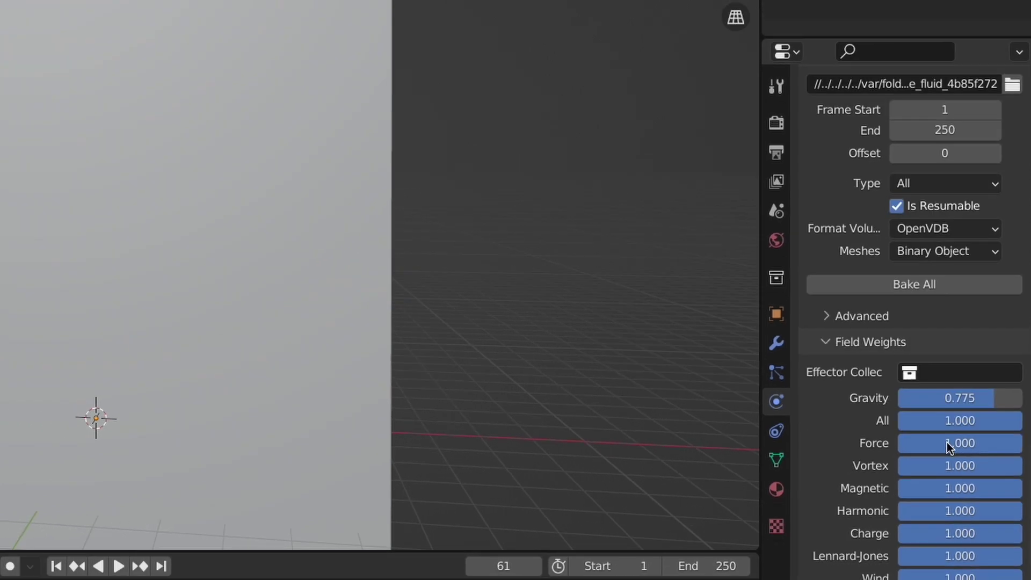
scroll(958, 450, "down", 4)
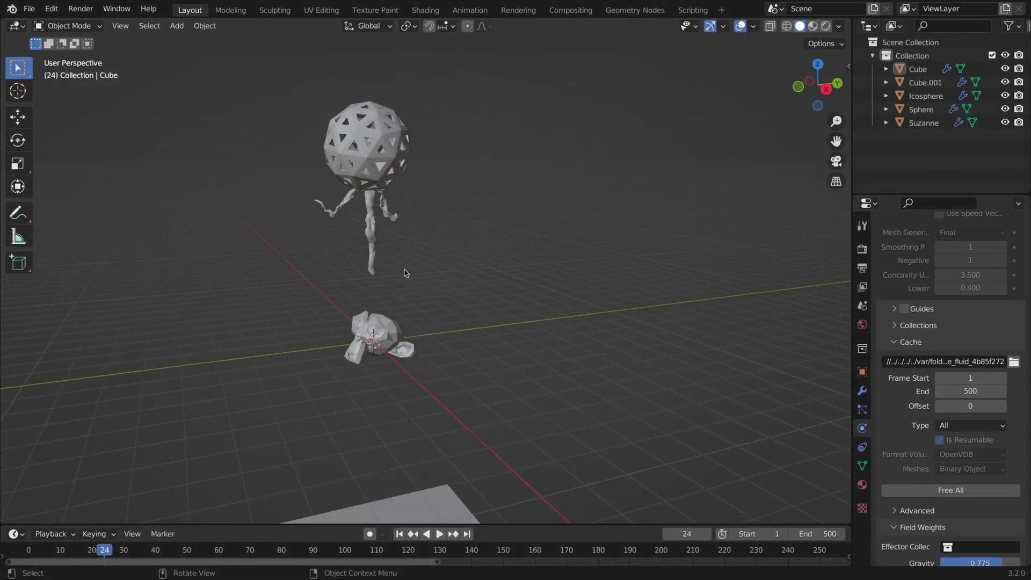
scroll(404, 273, "down", 5)
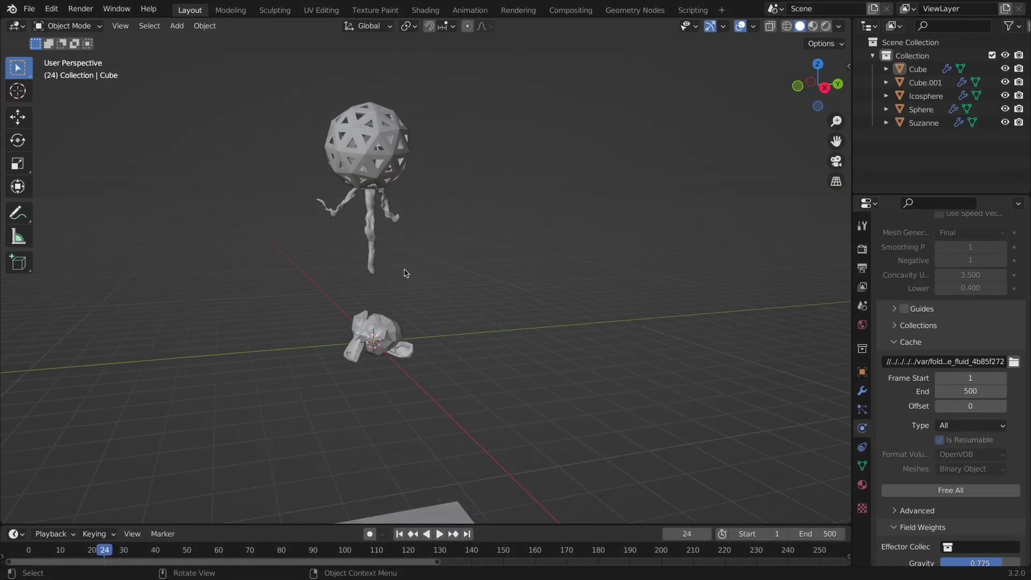
Step: Give the liquid domain a new material with a Glossy BSDF connected to the Material Output's Surface
scroll(404, 273, "up", 10)
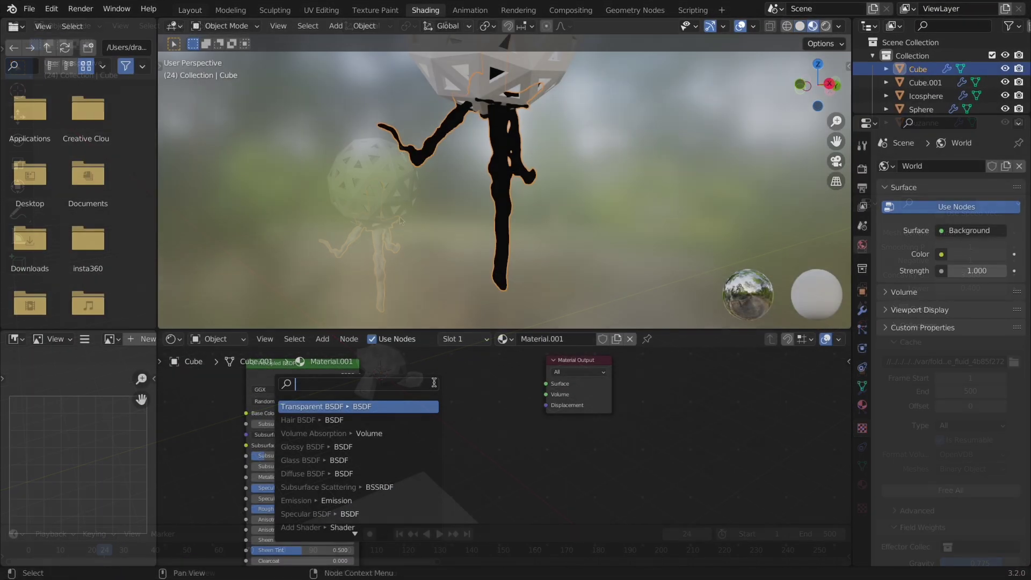
type("glos")
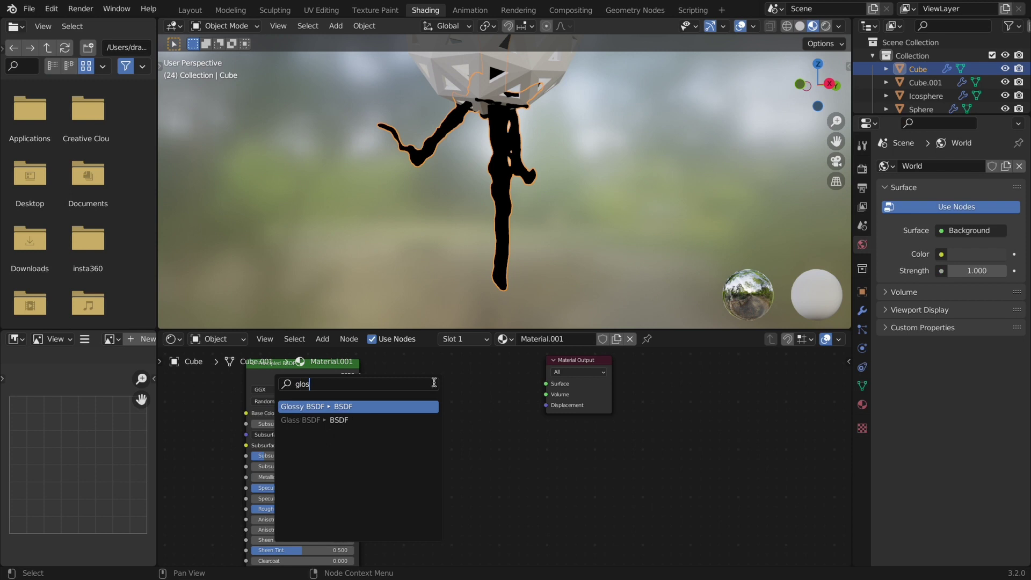
key("Return")
left_click(495, 406)
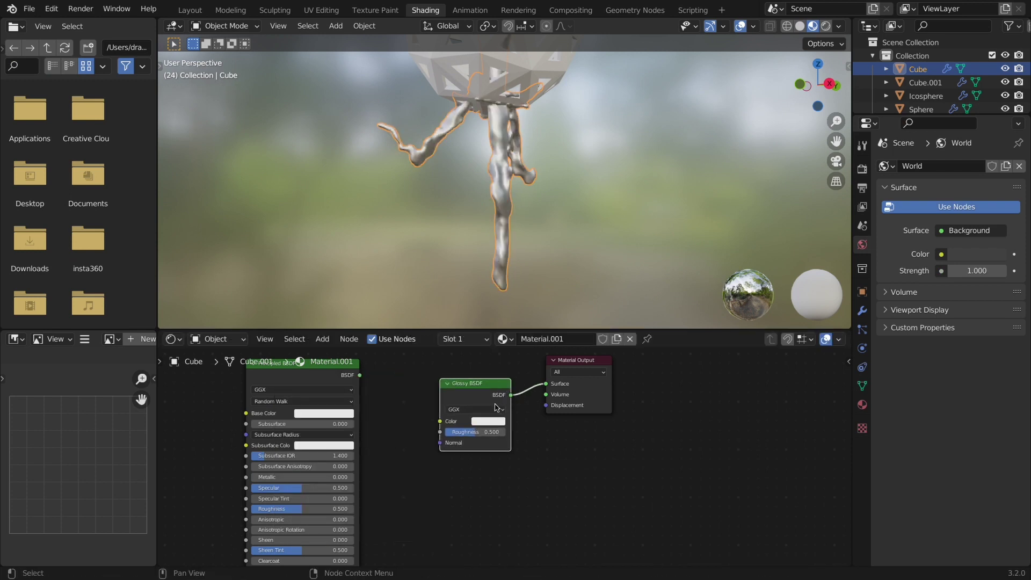
Step: Set the Glossy BSDF's color to a saturated orange
left_click(487, 422)
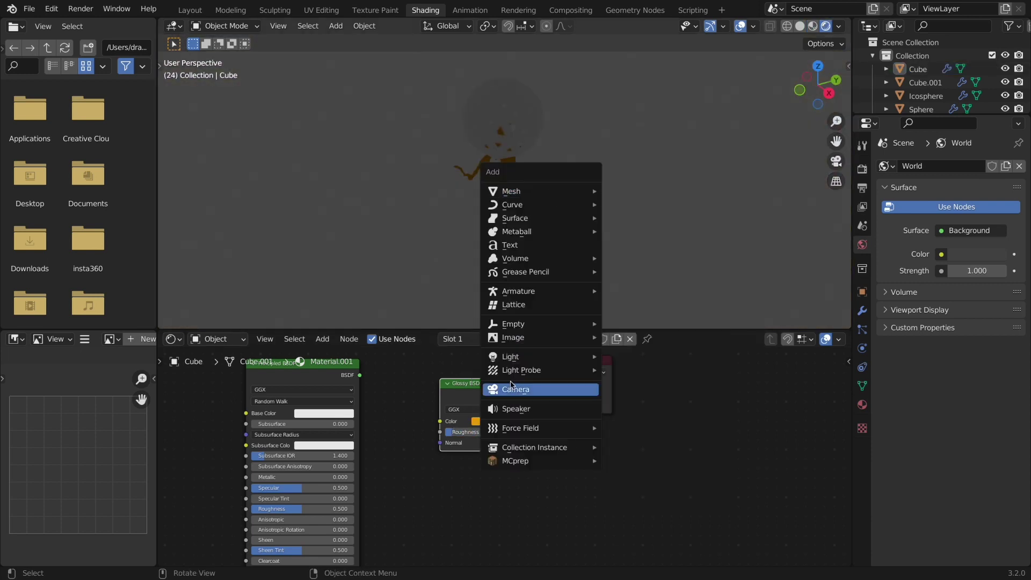
left_click(537, 404)
key("g")
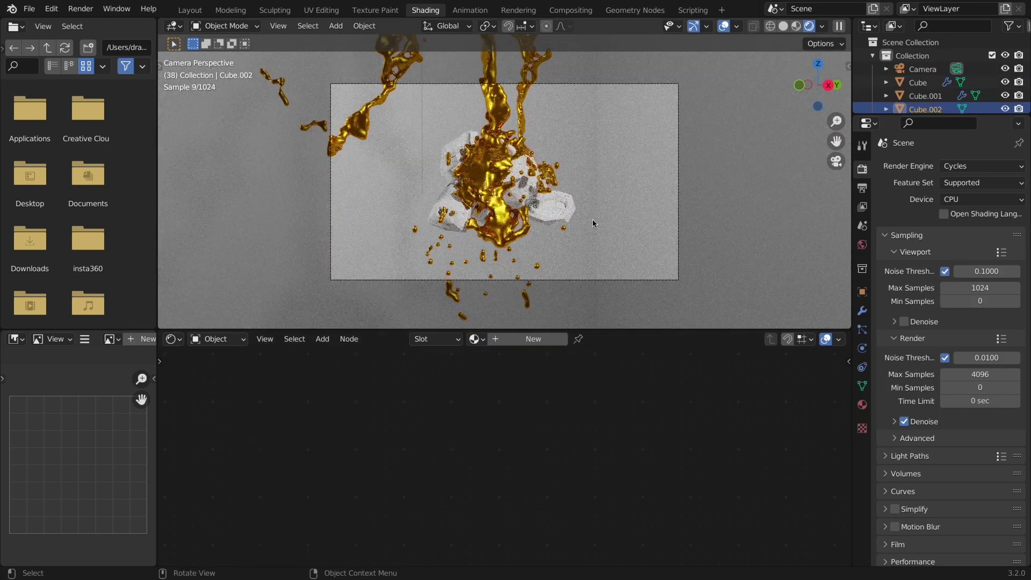
Step: Insert a ColorRamp ahead of the liquid's Glossy BSDF color and change its white stop to orange
middle_click_drag(499, 161, 511, 138)
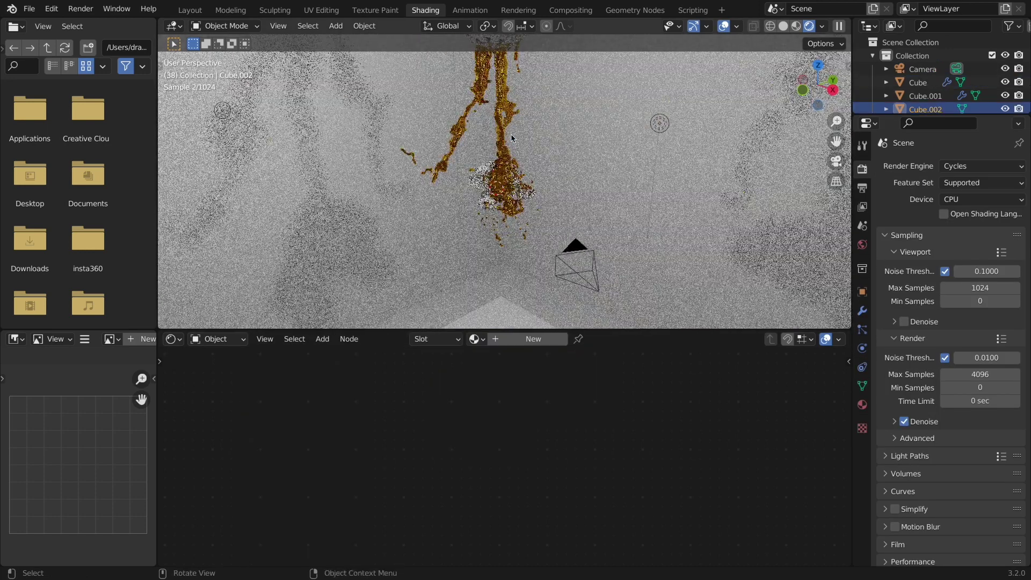
scroll(512, 139, "up", 5, "shift")
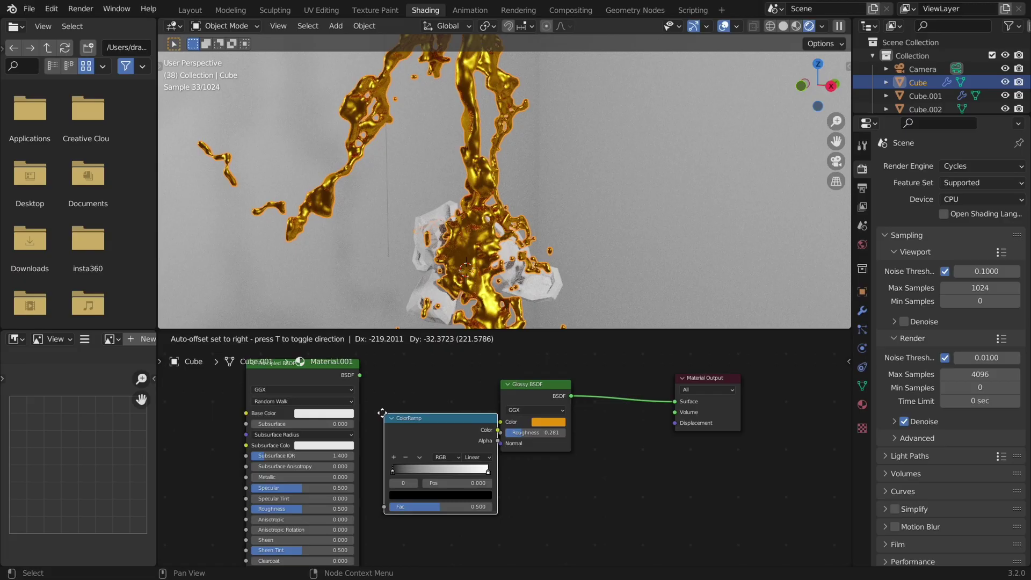
left_click_drag(412, 477, 453, 477)
left_click(520, 462)
left_click(566, 438)
left_click(537, 461)
left_click_drag(498, 371, 487, 385)
Step: Move both ramp stops close together near the ramp's start and feed it from a Noise Texture with a scale of 1000
left_click_drag(567, 440, 480, 441)
left_click_drag(480, 440, 491, 439)
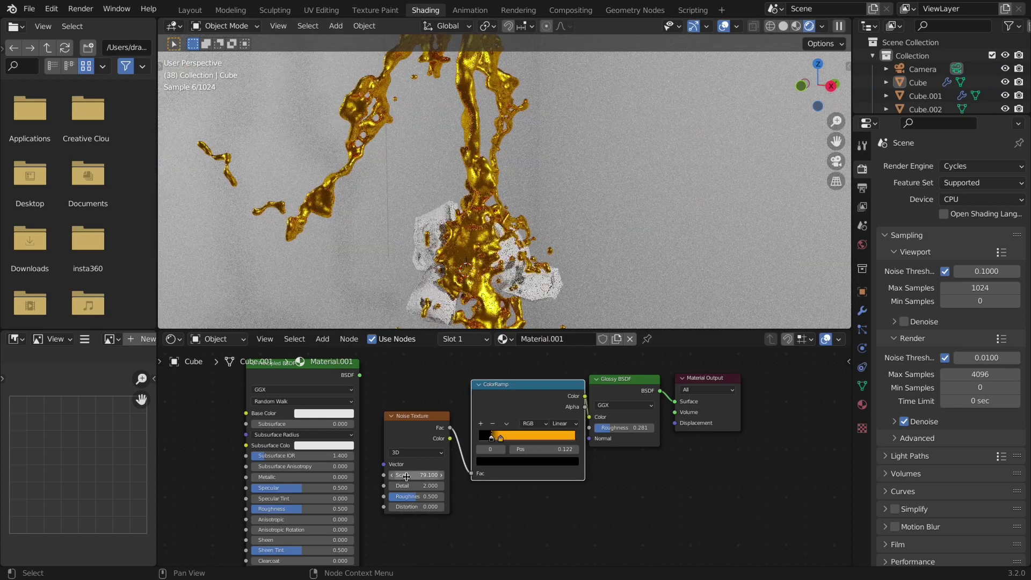
left_click_drag(407, 476, 424, 476)
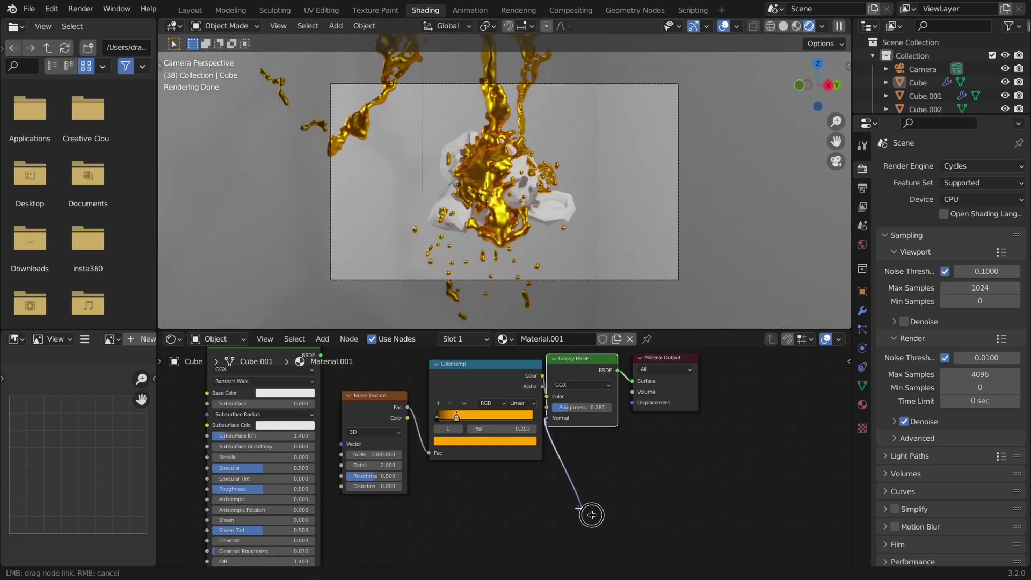
Step: Connect a Bump node to the Glossy BSDF's Normal and drive its Height with a second Noise Texture at scale 914.3
left_click_drag(548, 407, 483, 416)
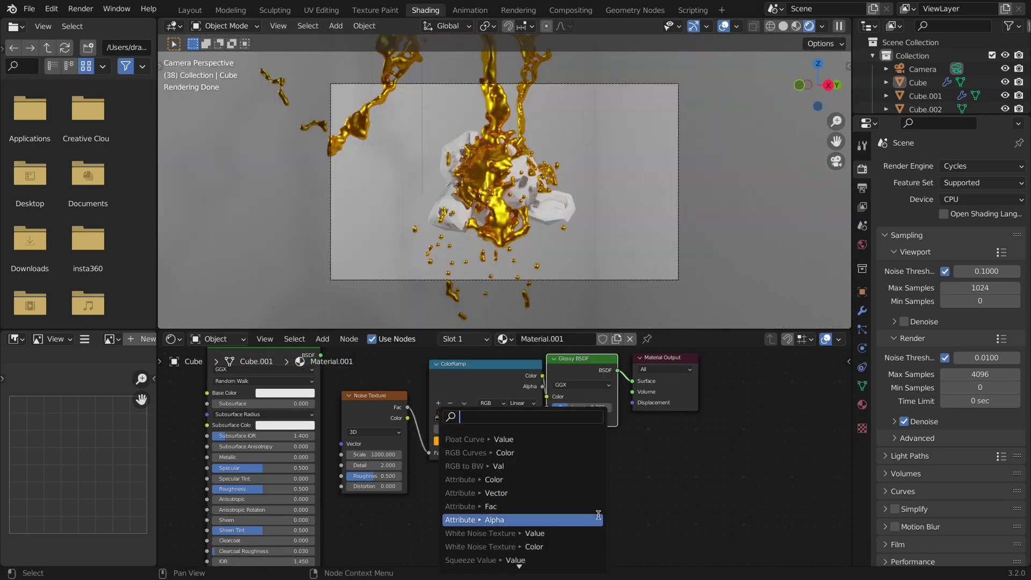
type("bump")
key("Return")
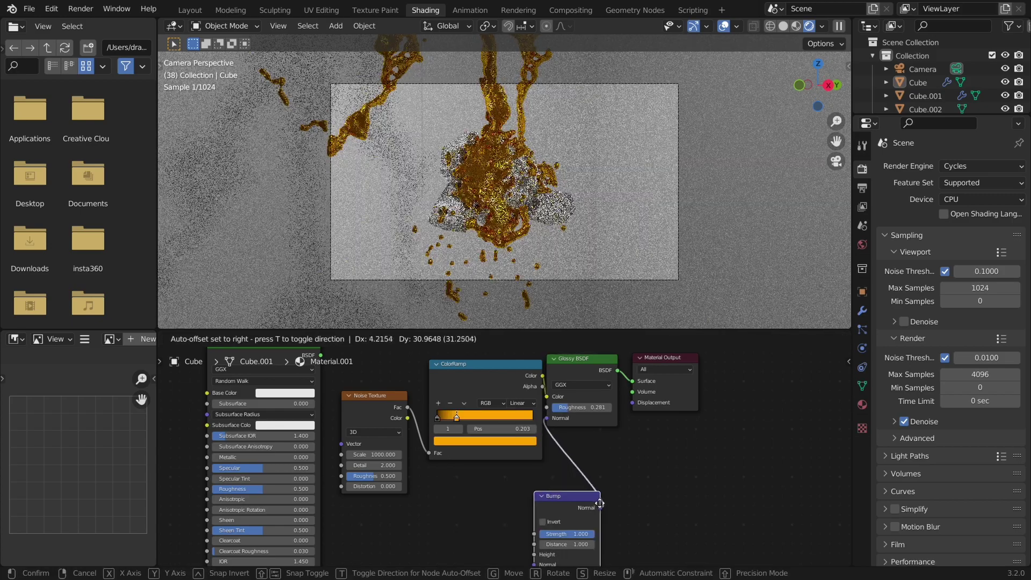
left_click(593, 497)
middle_click_drag(584, 501, 587, 455)
left_click_drag(531, 502, 498, 502)
type("n")
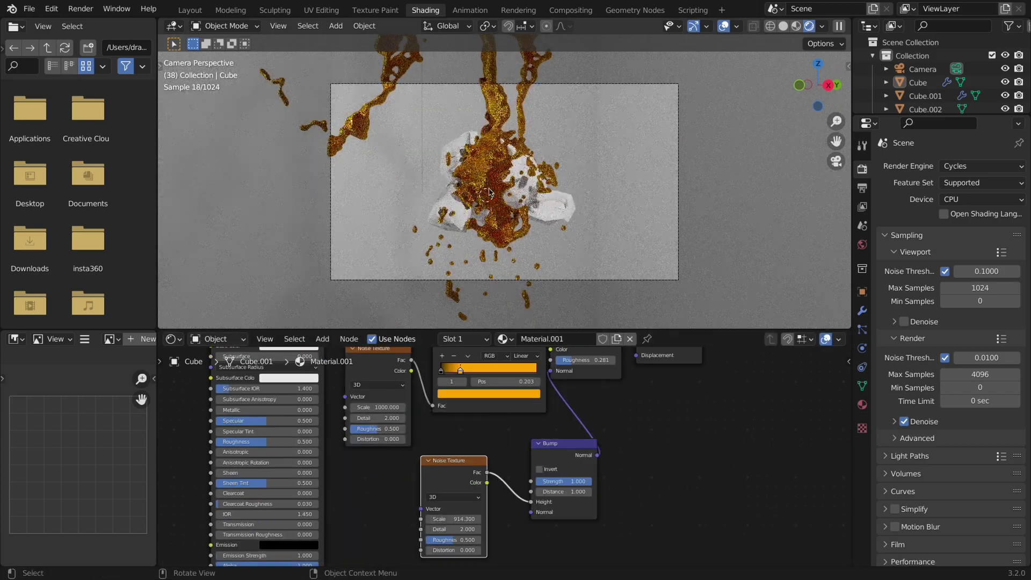